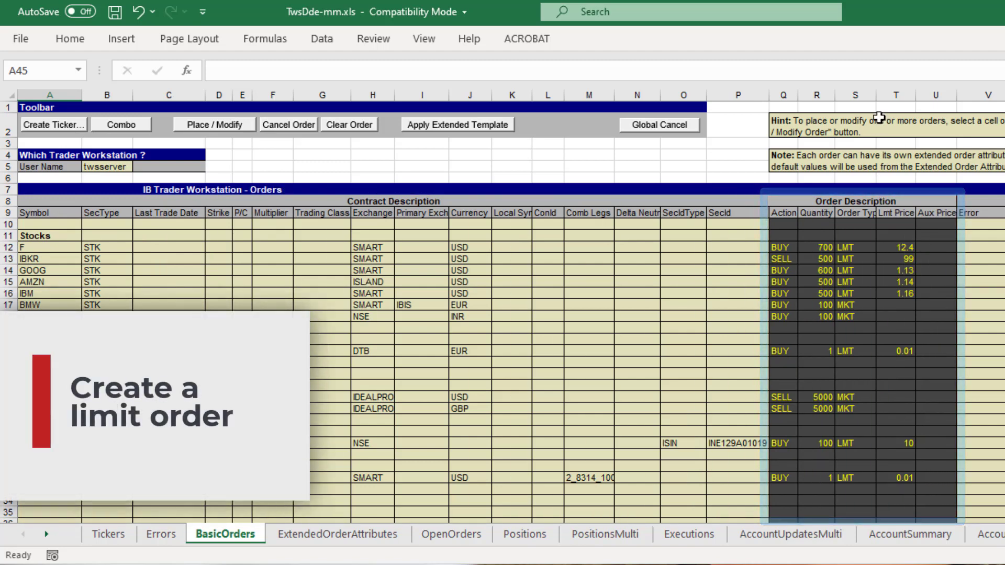
Step: Widen the Order Type column and send the 700-share F buy limit at 12.4 to TWS
left_click_drag(877, 96, 904, 96)
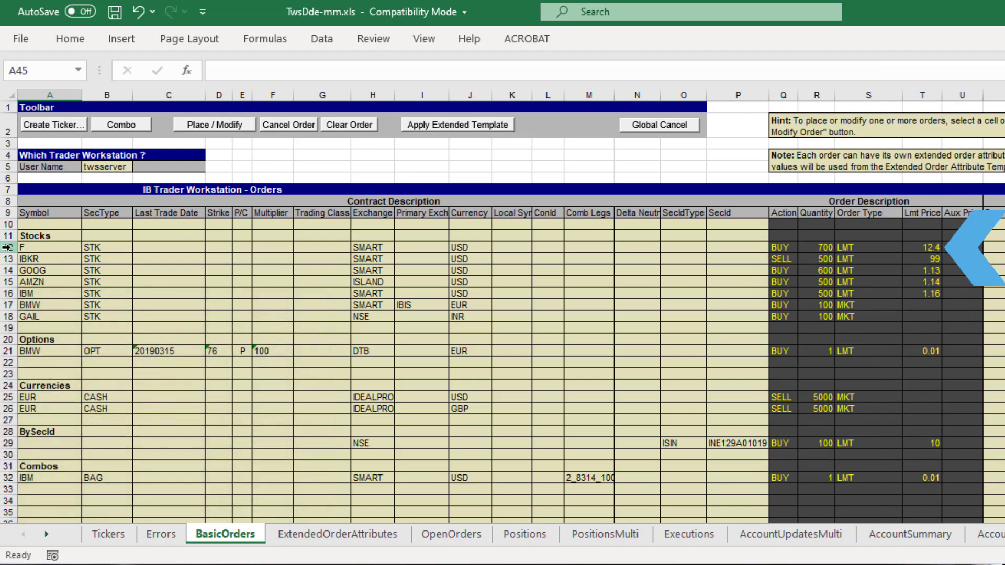
left_click(10, 247)
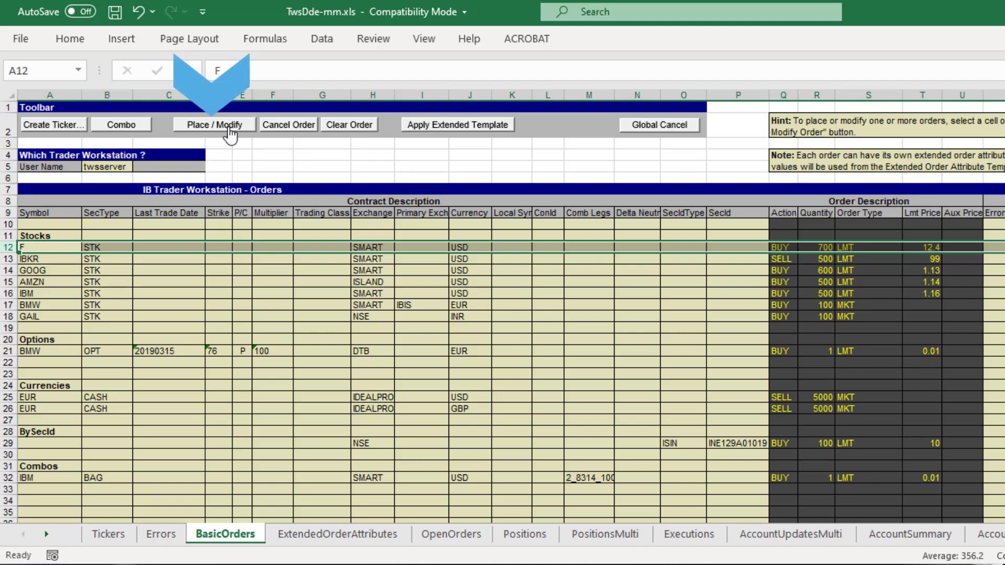
left_click(229, 130)
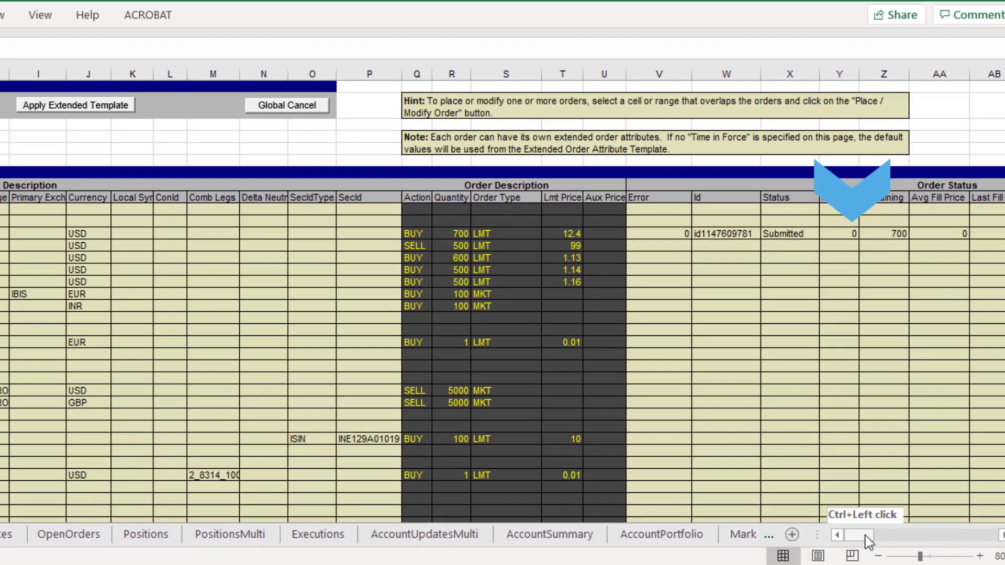
left_click_drag(864, 539, 870, 541)
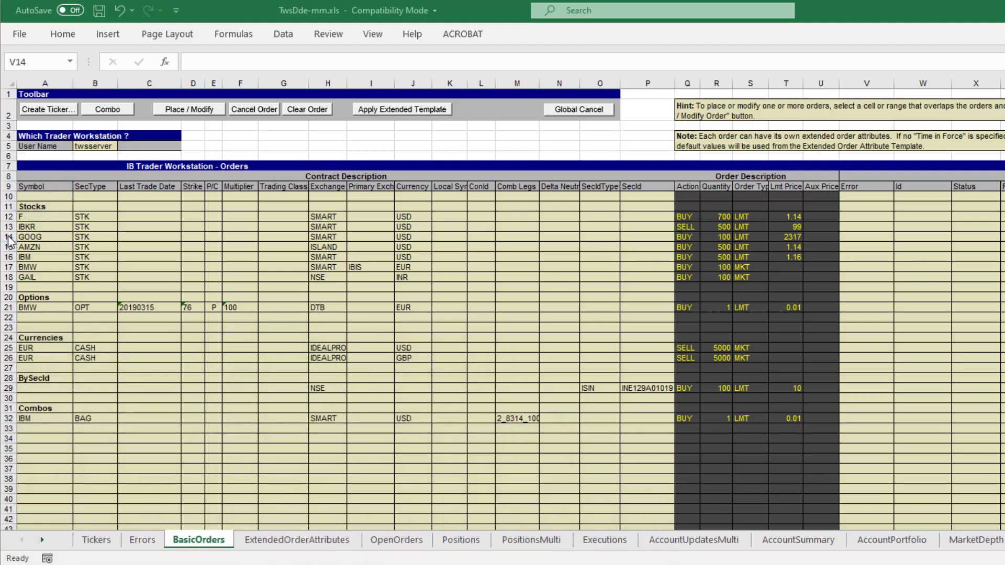
Step: Change the GOOG order's limit price in T14 to 2318
key("ctrl+shift+Right")
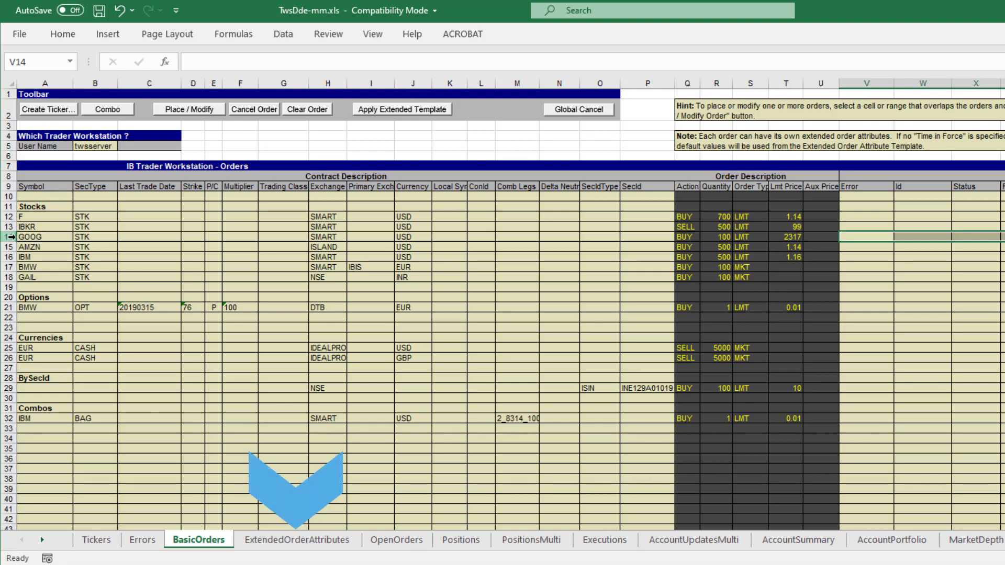
left_click(12, 236)
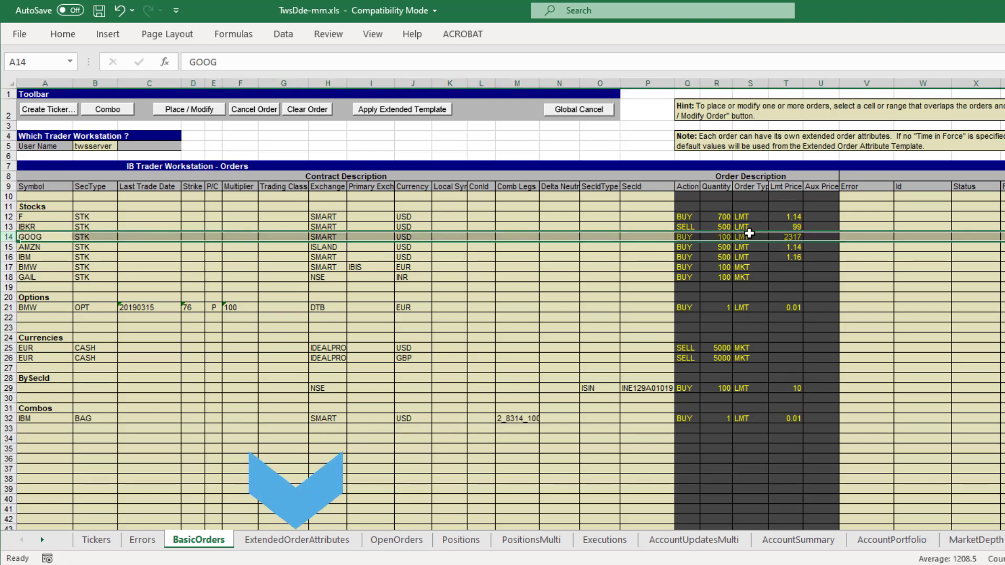
double_click(797, 236)
Step: Set the Transmit attribute in D73 of ExtendedOrderAttributes to 0
left_click(265, 539)
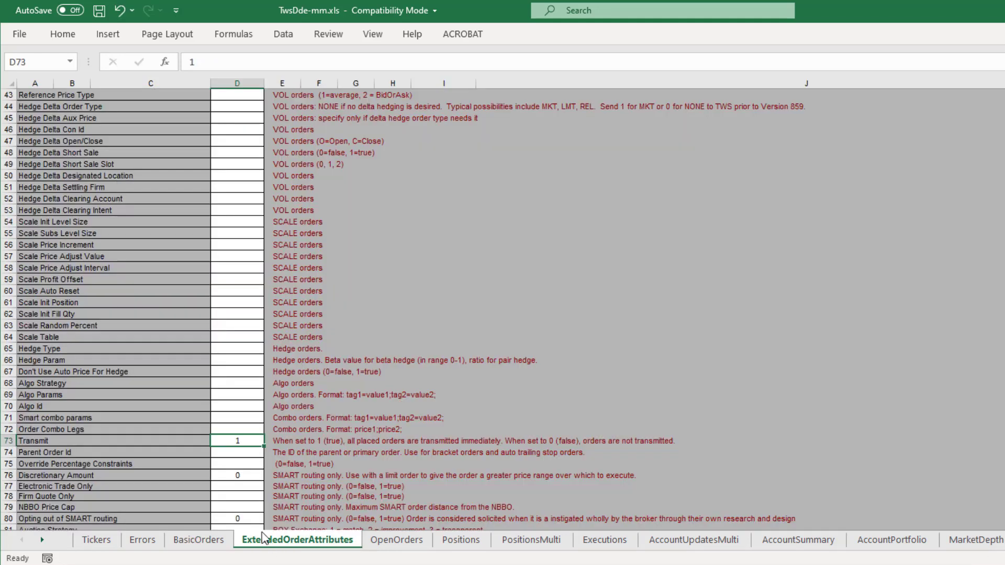
double_click(242, 442)
double_click(239, 441)
type("0")
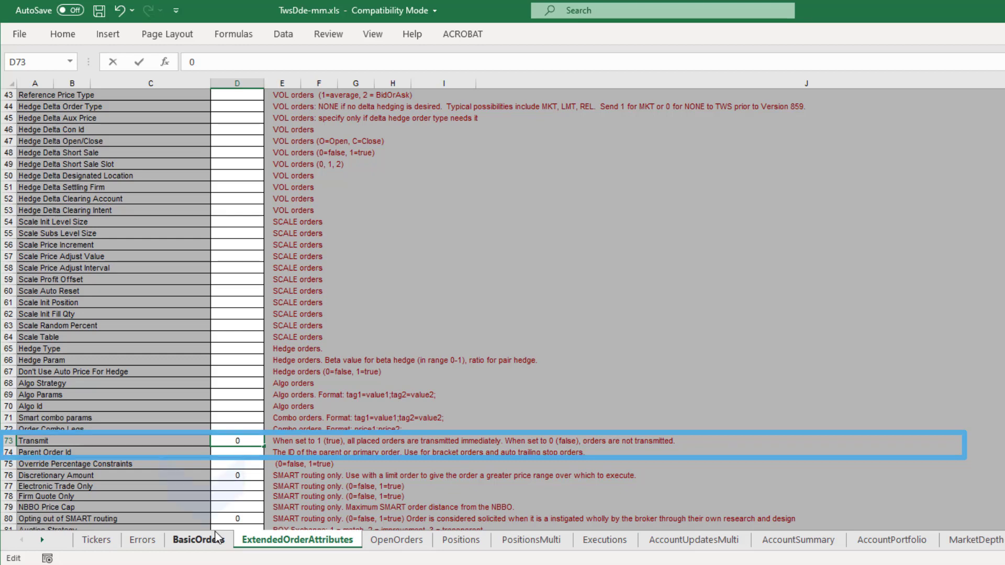
left_click(212, 539)
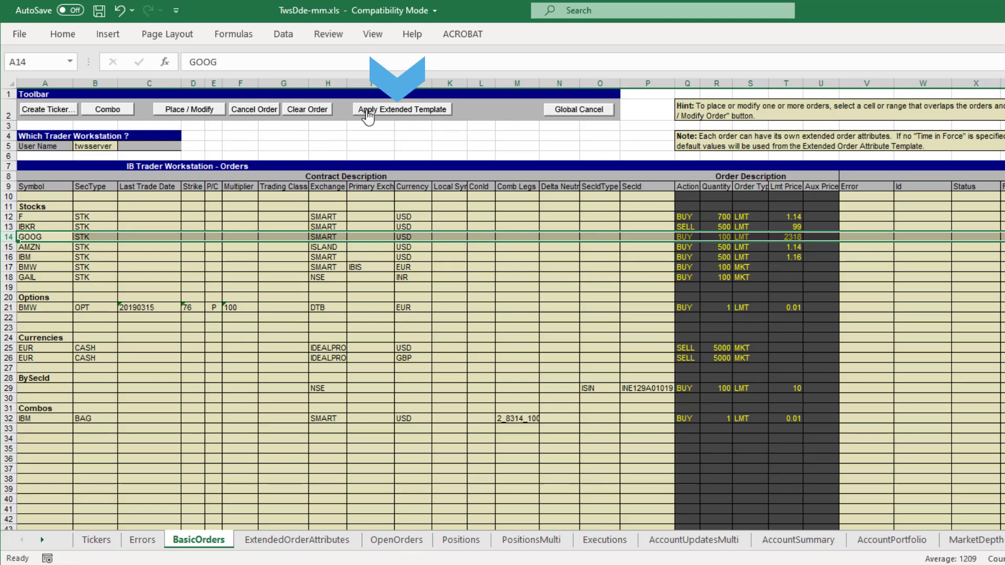
Step: Apply the extended template to GOOG row 14 and check its Transmit value
left_click(368, 112)
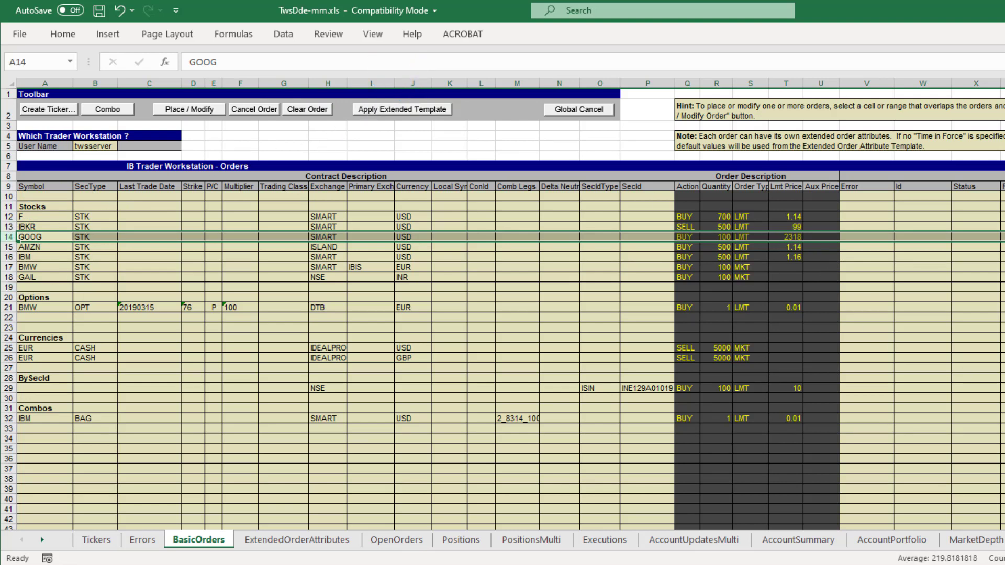
scroll(503, 304, "right", 10)
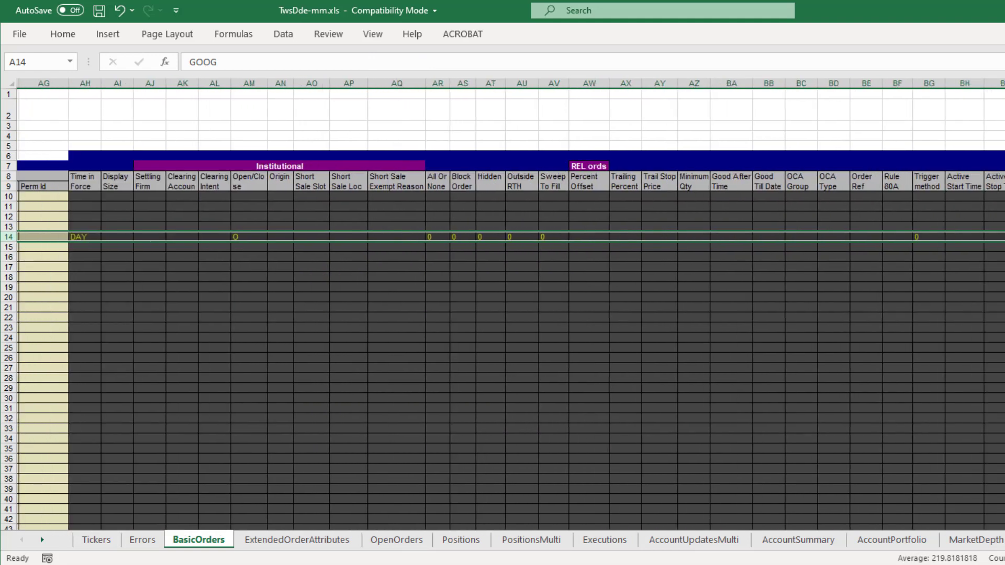
scroll(819, 78, "right", 10)
left_click(819, 84)
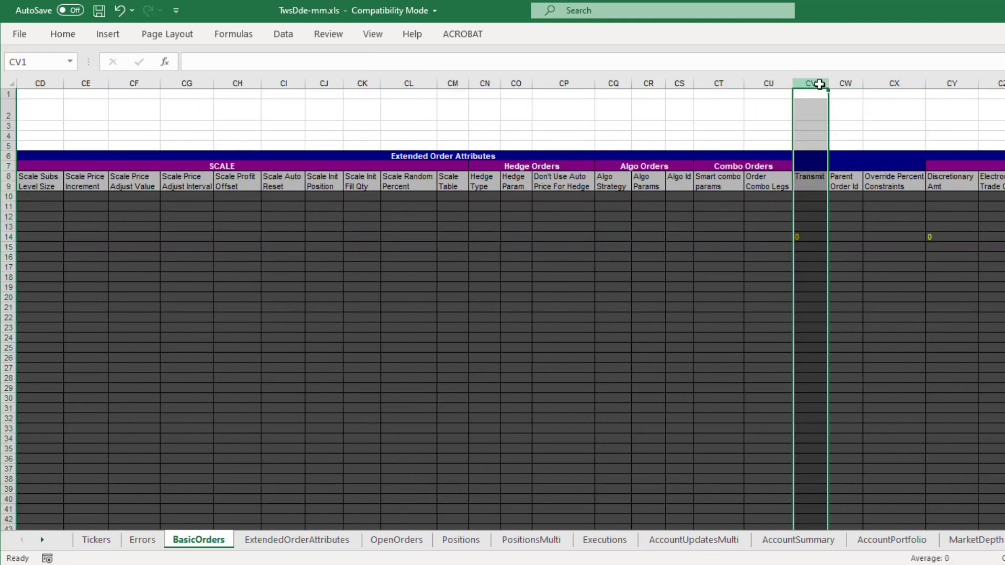
scroll(147, 256, "left", 20)
Step: Send the GOOG 2318 buy limit from row 14 to Trader Workstation
left_click(8, 237)
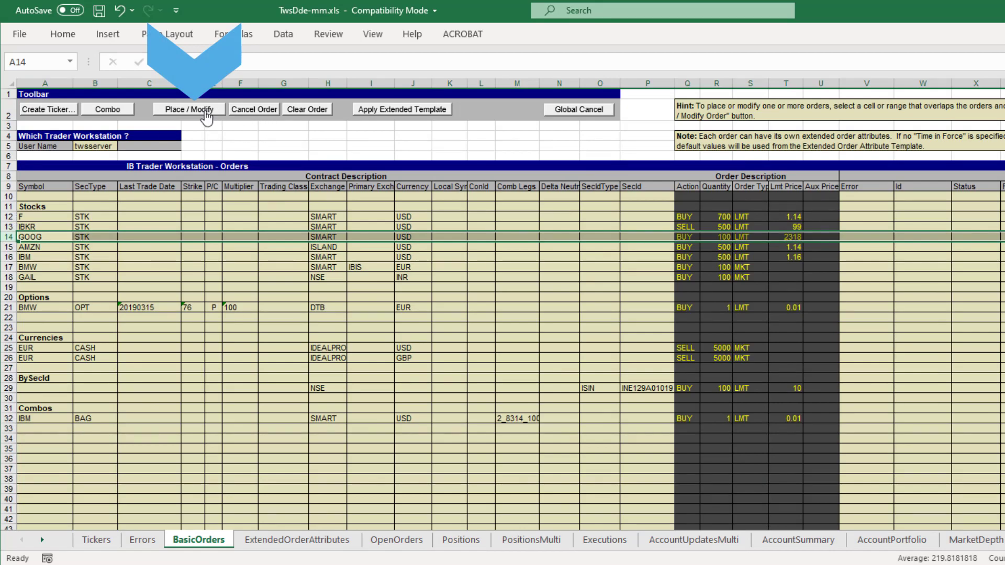
left_click(207, 109)
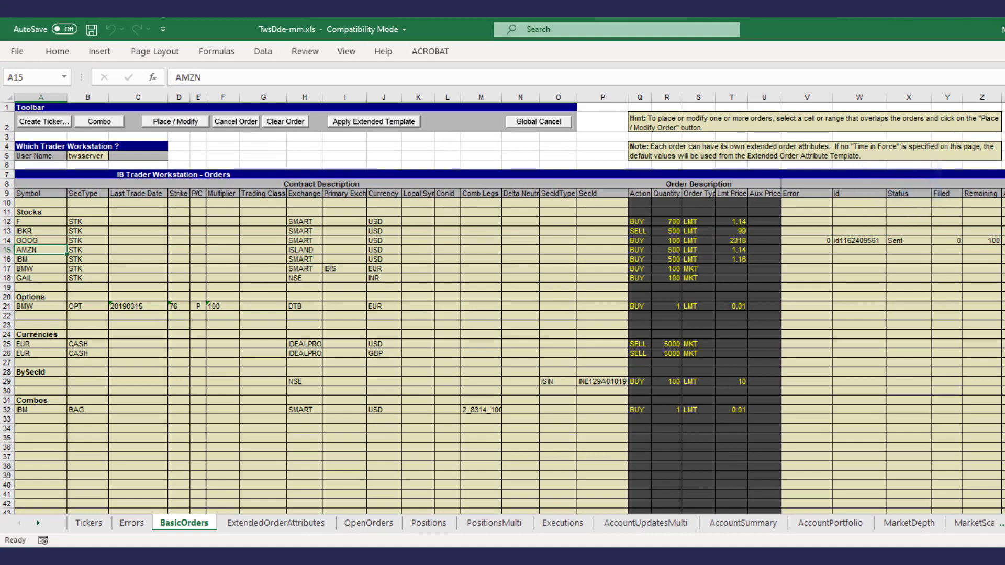
key("alt+Tab")
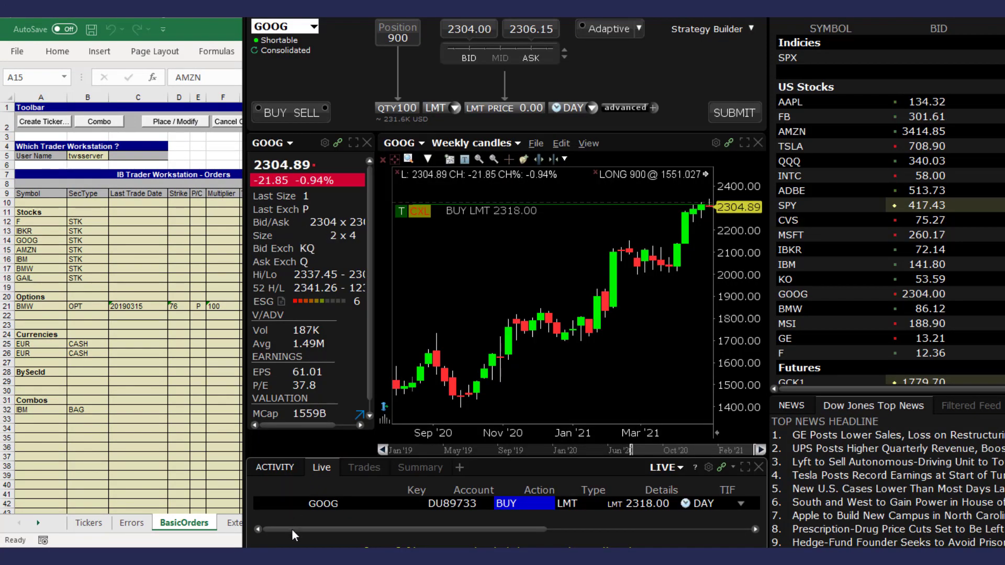
Step: Scroll the TWS Activity panel to reveal the GOOG order's Transmit button, then return to Excel
left_click_drag(291, 528, 499, 529)
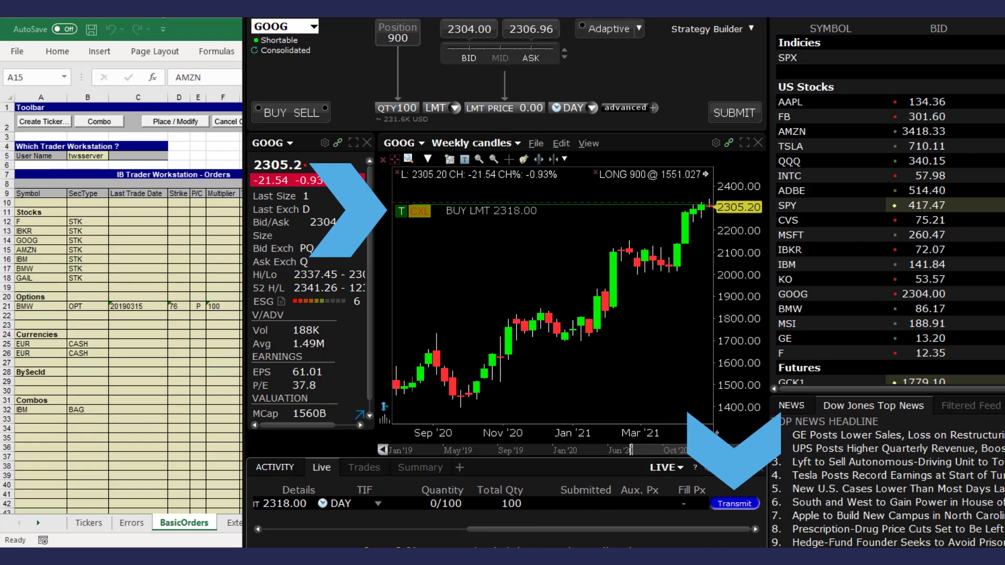
key("alt+Tab")
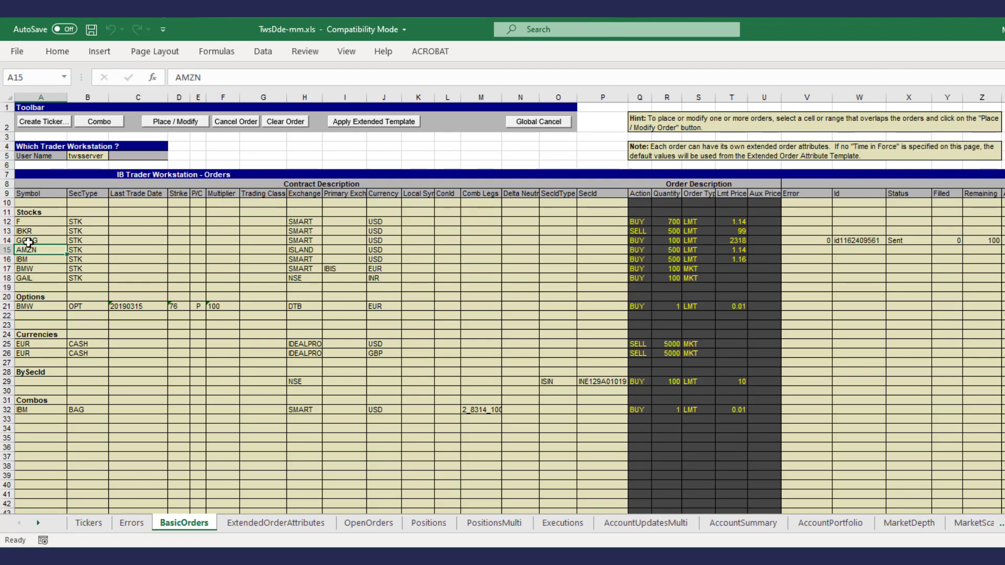
Step: Copy the GOOG order's cells into row 34
left_click_drag(28, 242, 736, 242)
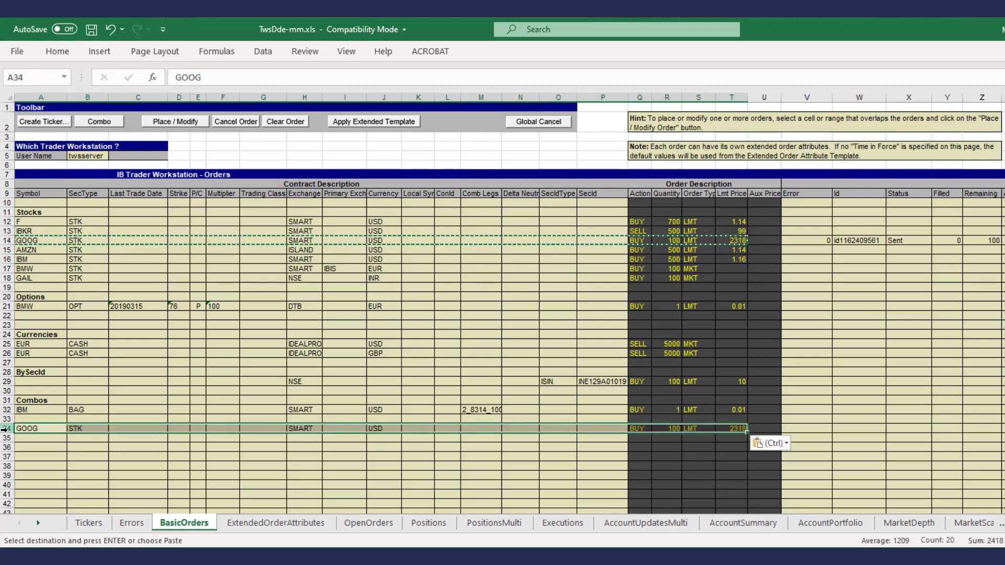
key("ctrl+c")
left_click(15, 429)
key("ctrl+v")
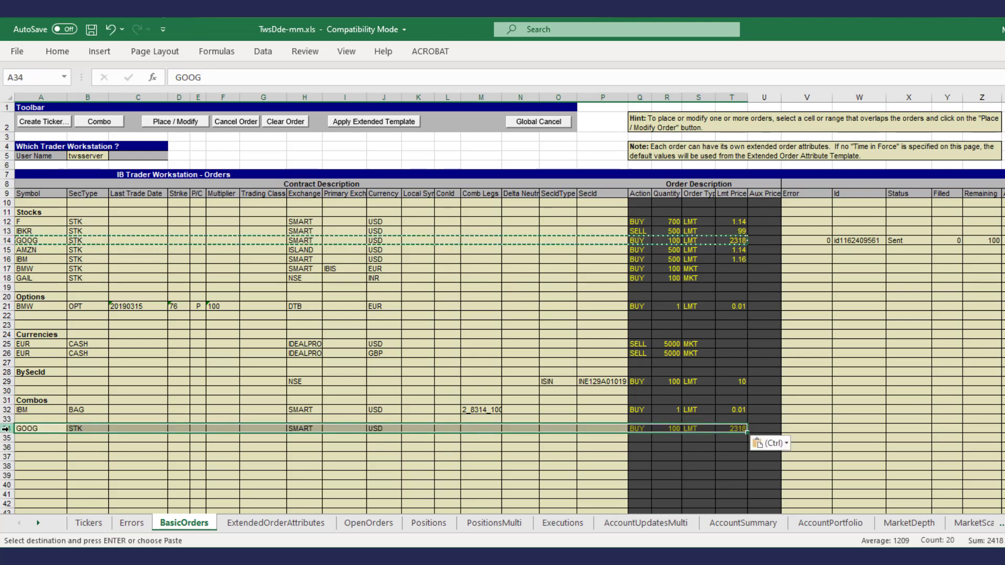
key("Escape")
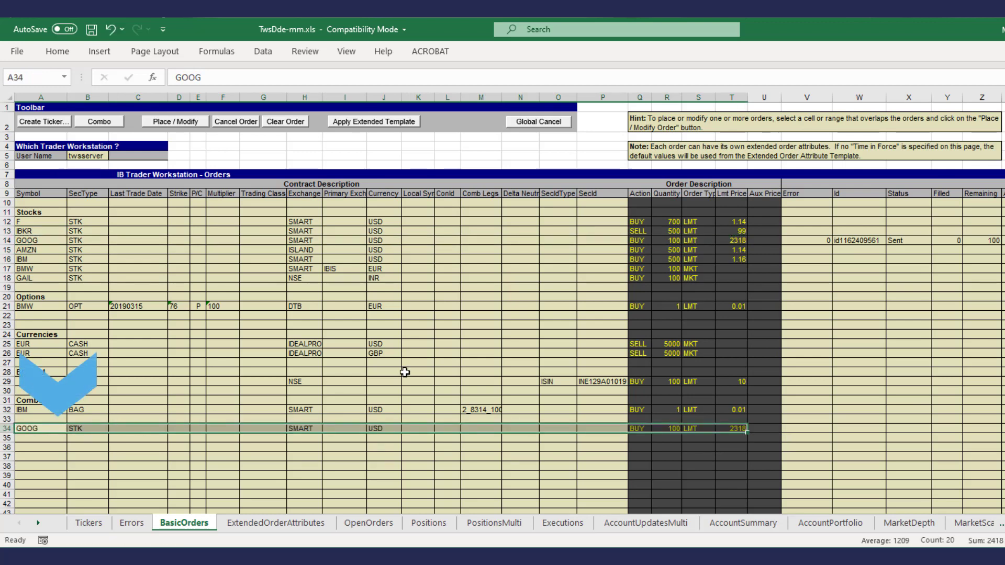
Step: Make the row 34 copy a SELL limit at 2400
double_click(743, 430)
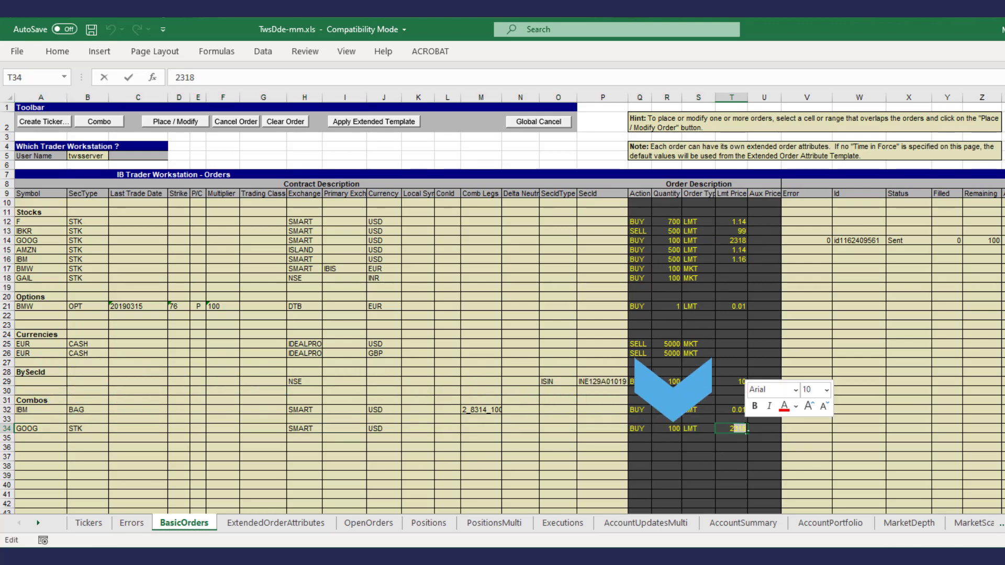
type("400")
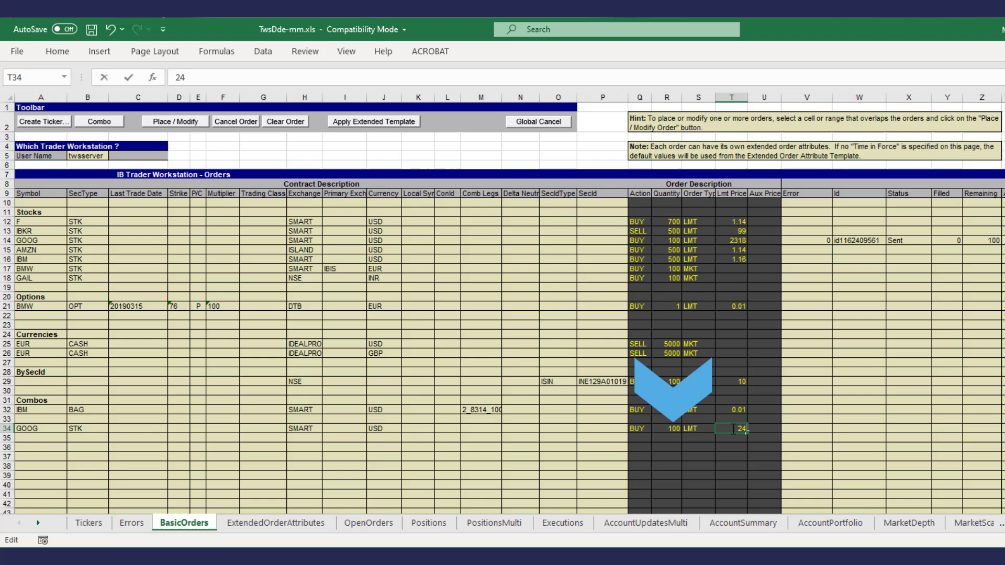
left_click(647, 428)
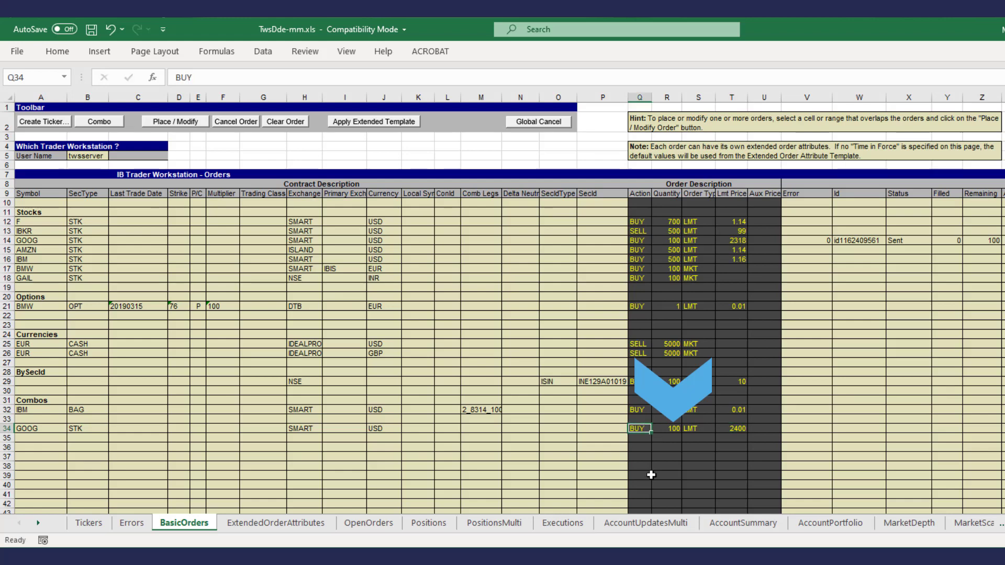
type("SELL")
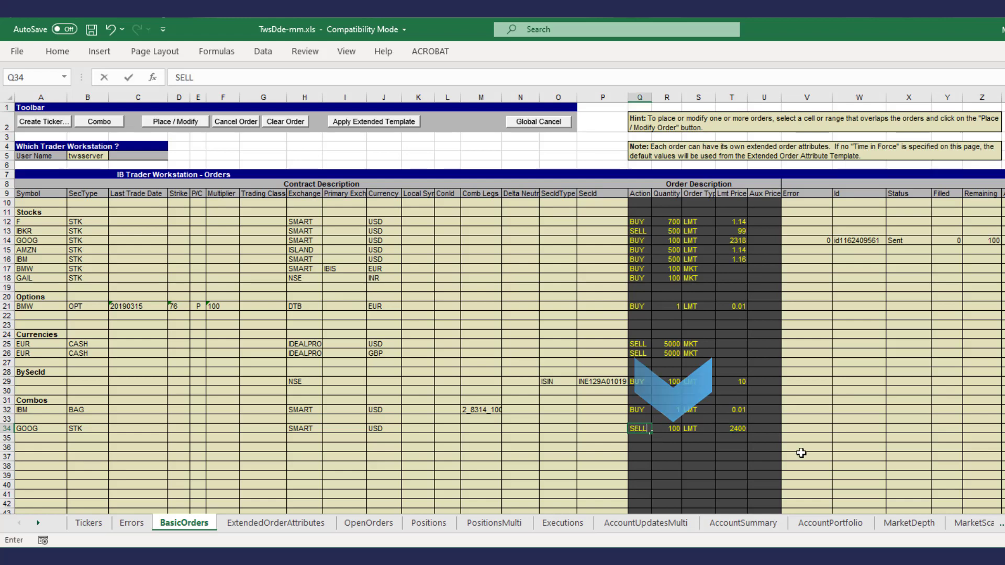
key("ctrl+Page_Down")
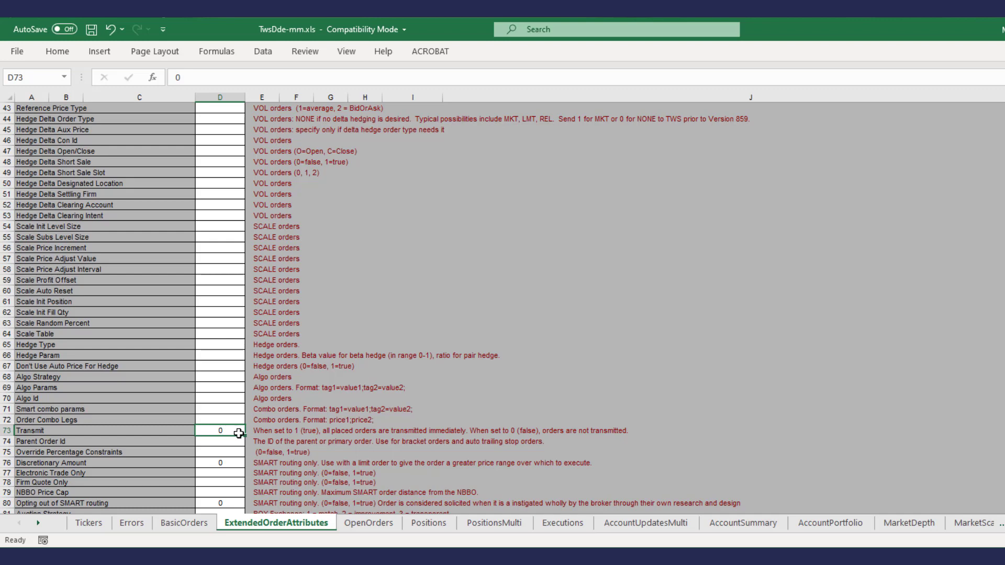
left_click(238, 442)
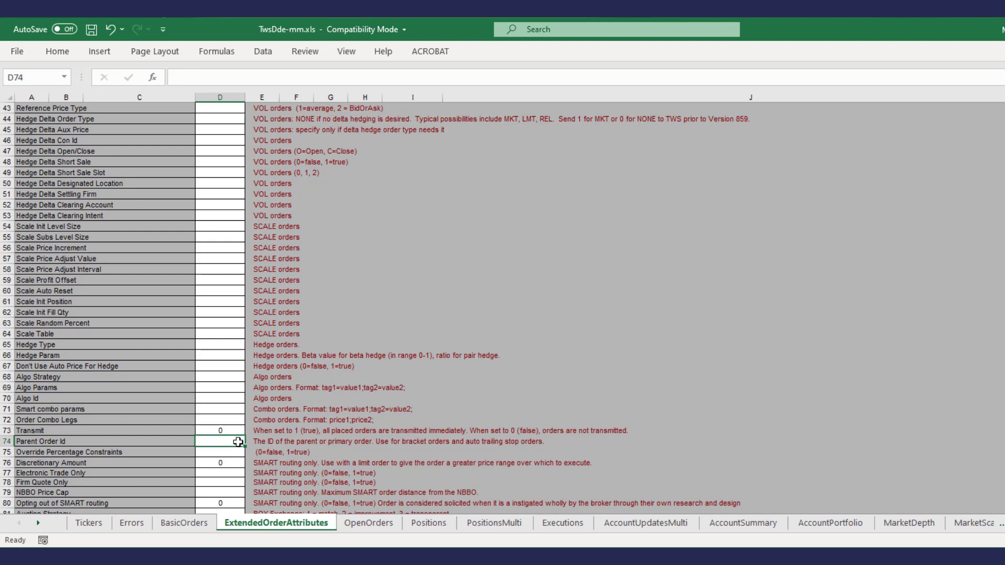
left_click(184, 523)
left_click_drag(231, 77, 192, 77)
right_click(188, 77)
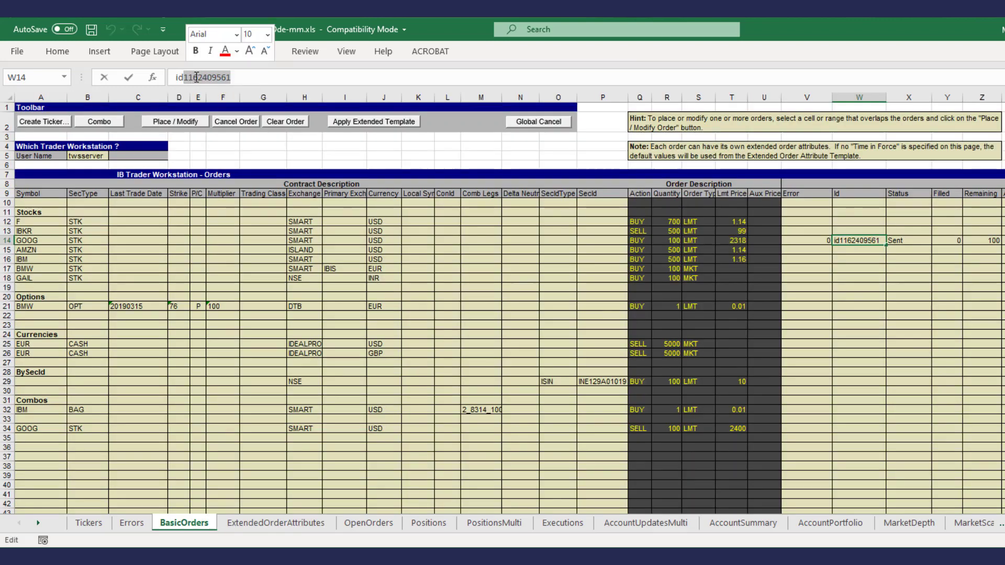
left_click(226, 108)
key("Escape")
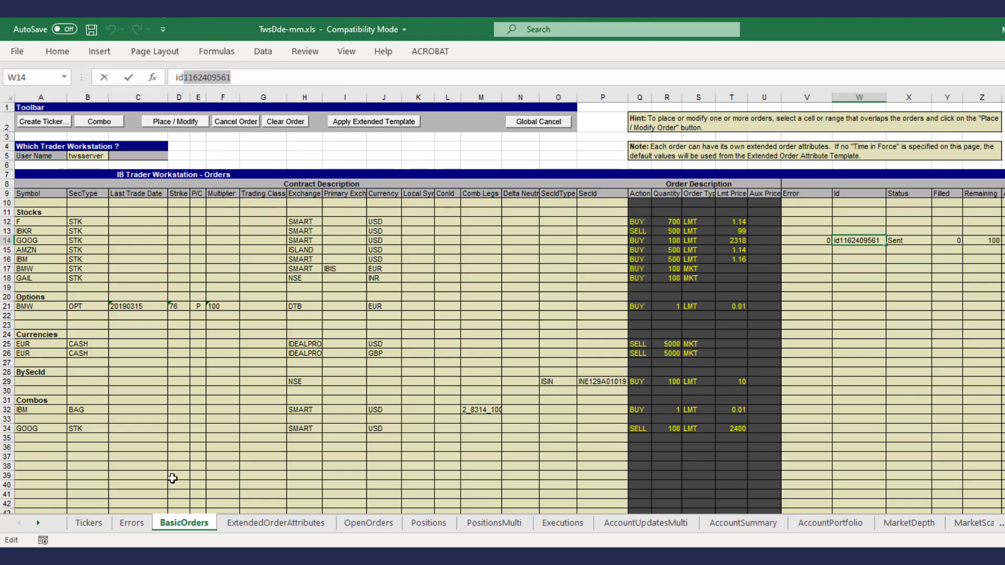
left_click(276, 523)
key("ctrl+v")
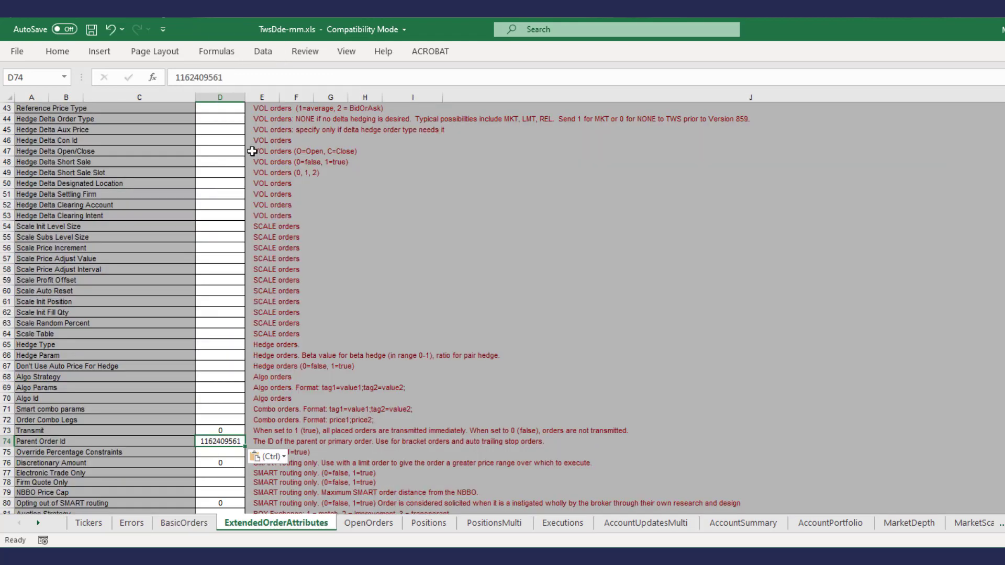
double_click(204, 441)
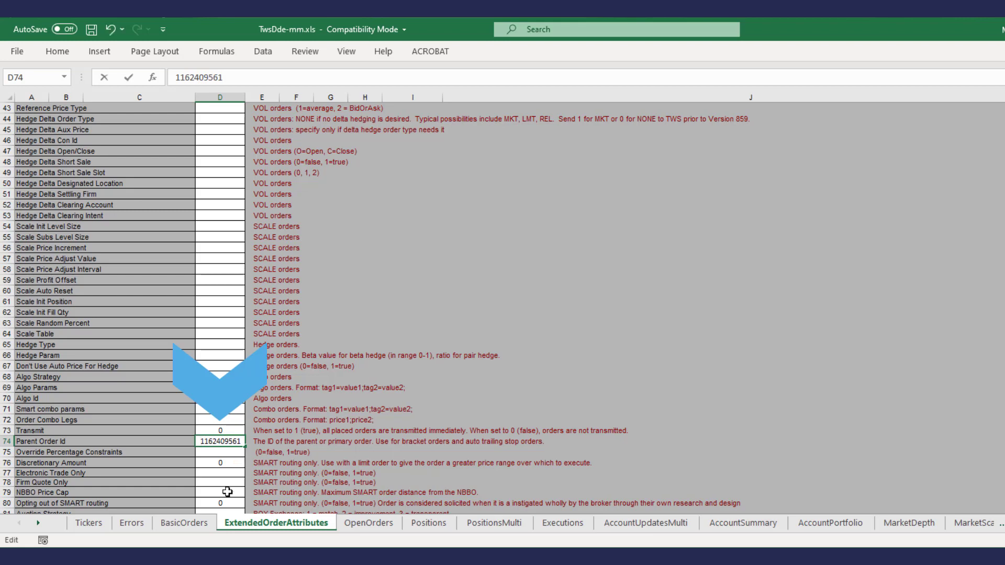
Step: Apply the extended template to the row 34 GOOG sell order
left_click(185, 523)
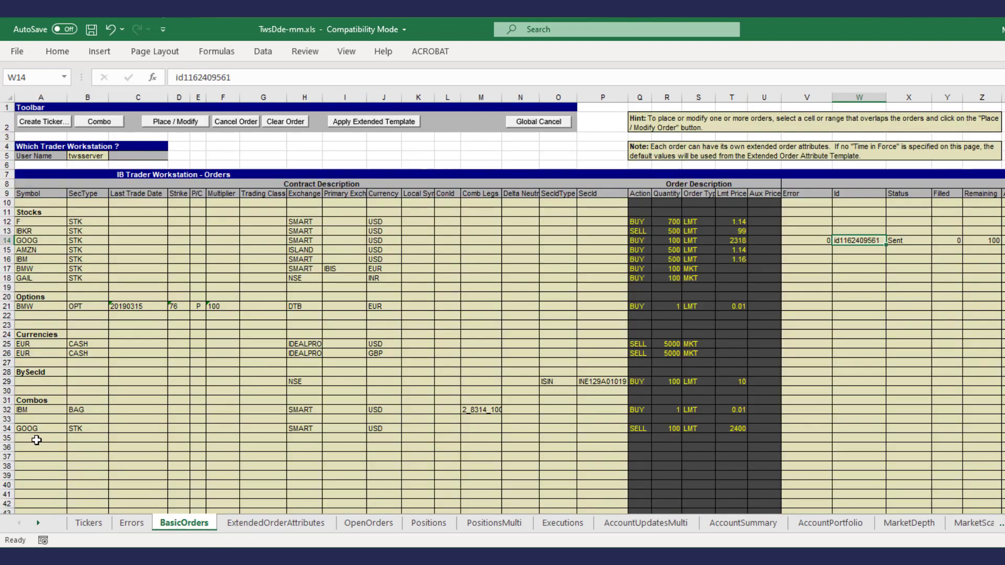
left_click(4, 429)
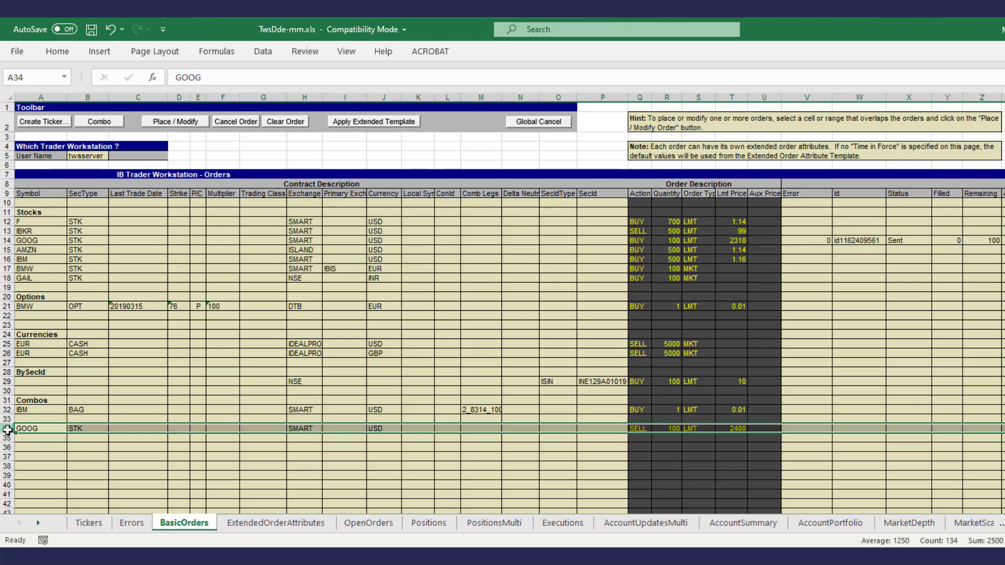
left_click(344, 123)
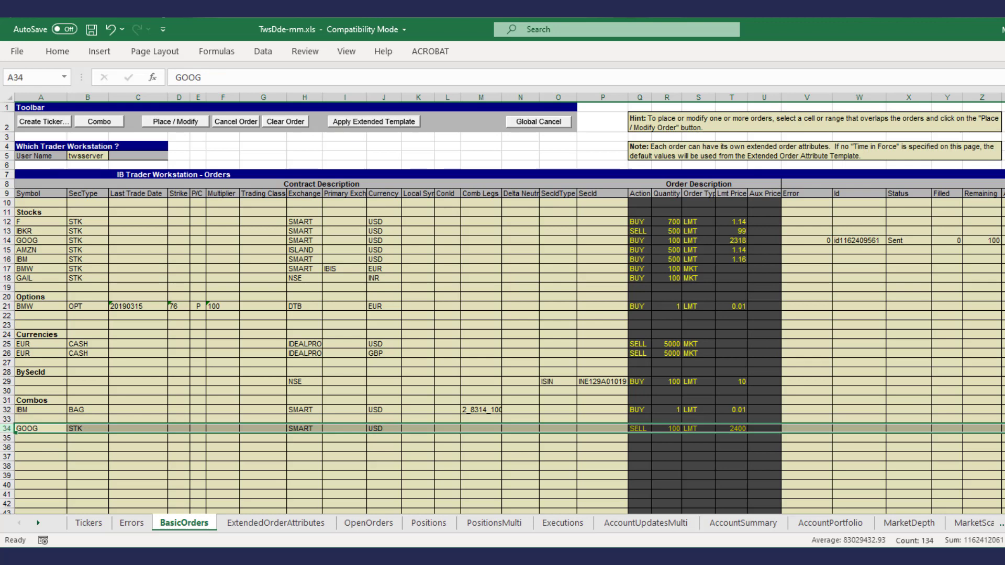
Step: Send the row 34 GOOG SELL limit at 2400 and switch to Trader Workstation
left_click(199, 124)
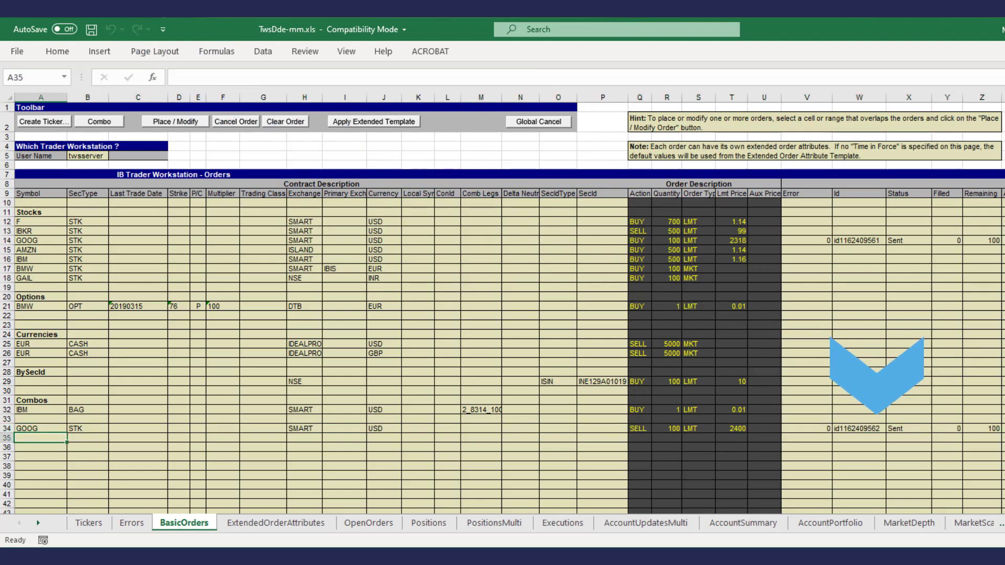
key("alt+Tab")
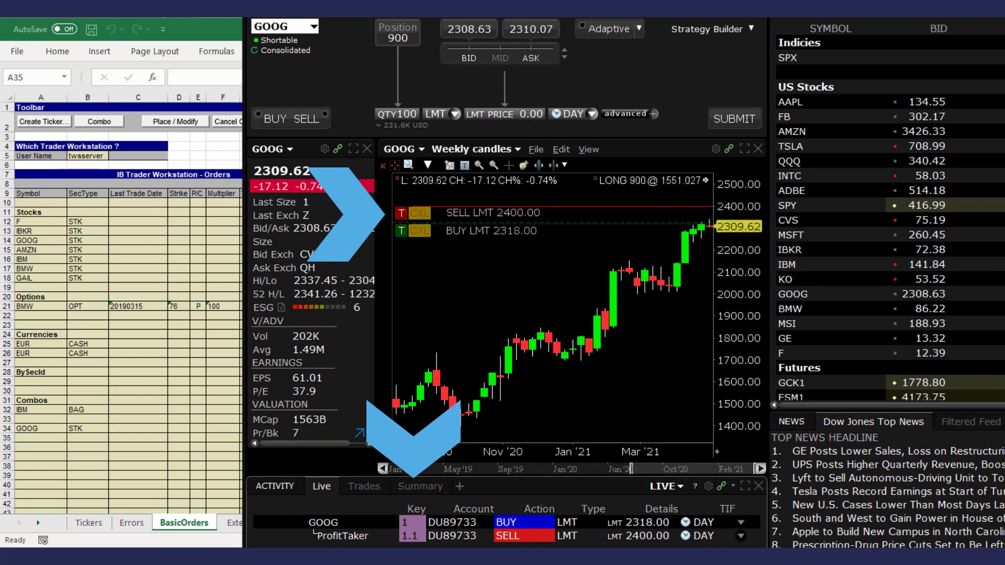
Step: Scroll TWS Activity to review the GOOG parent buy and ProfitTaker sell, then return to Excel
scroll(490, 547, "left", 5)
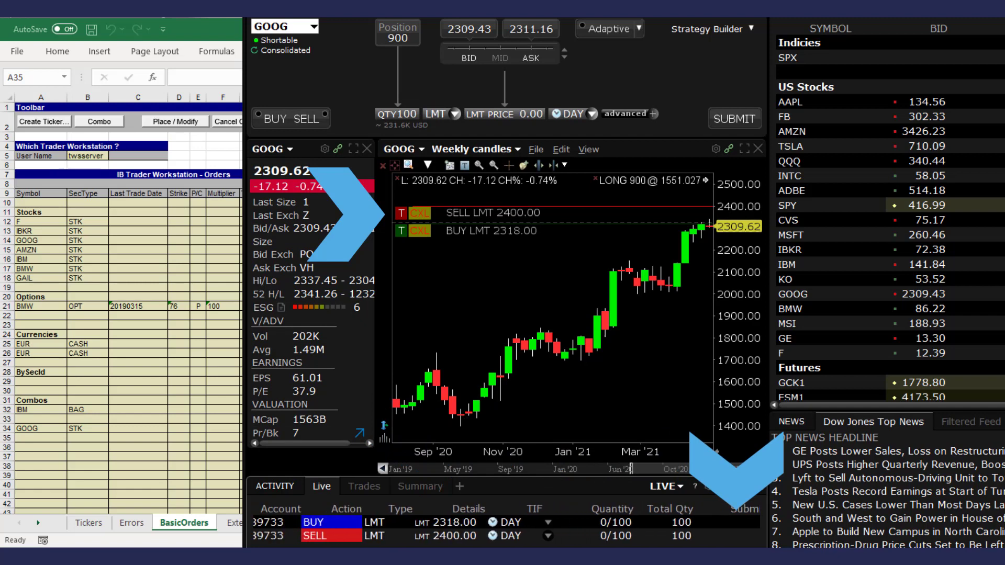
scroll(490, 547, "left", 2)
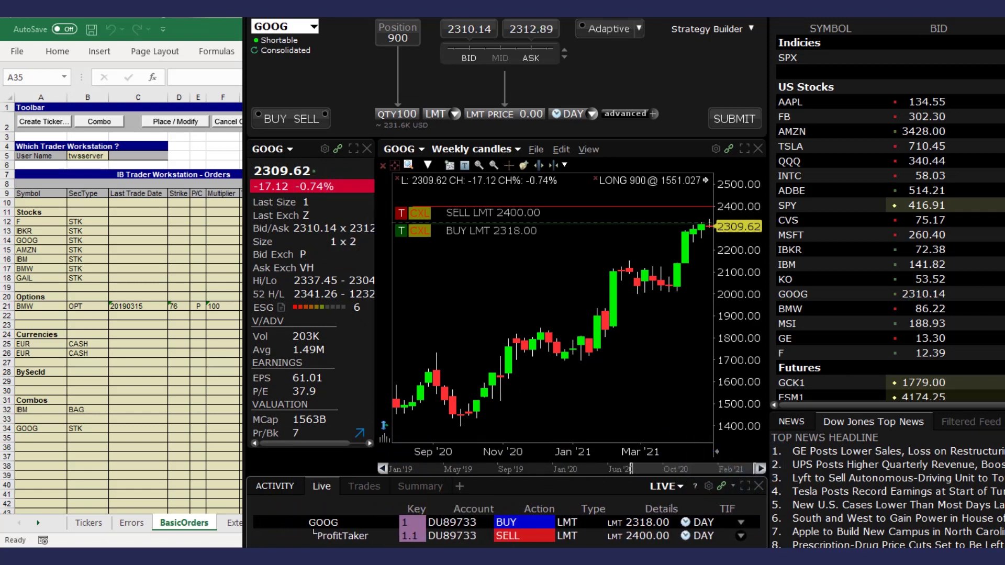
key("alt+Tab")
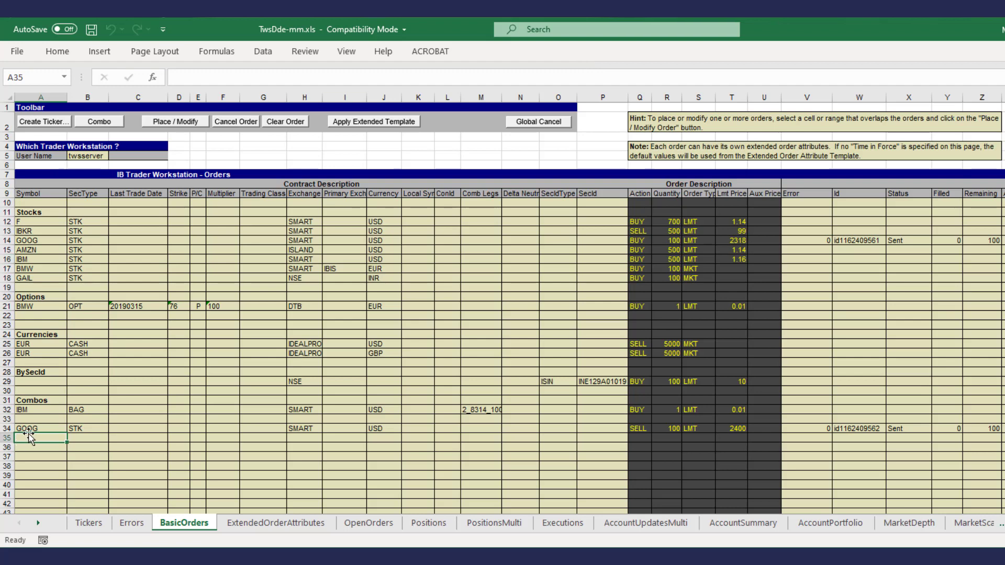
Step: Copy the row 34 GOOG sell into row 35 and clear its 2400 limit price
left_click_drag(30, 430, 740, 428)
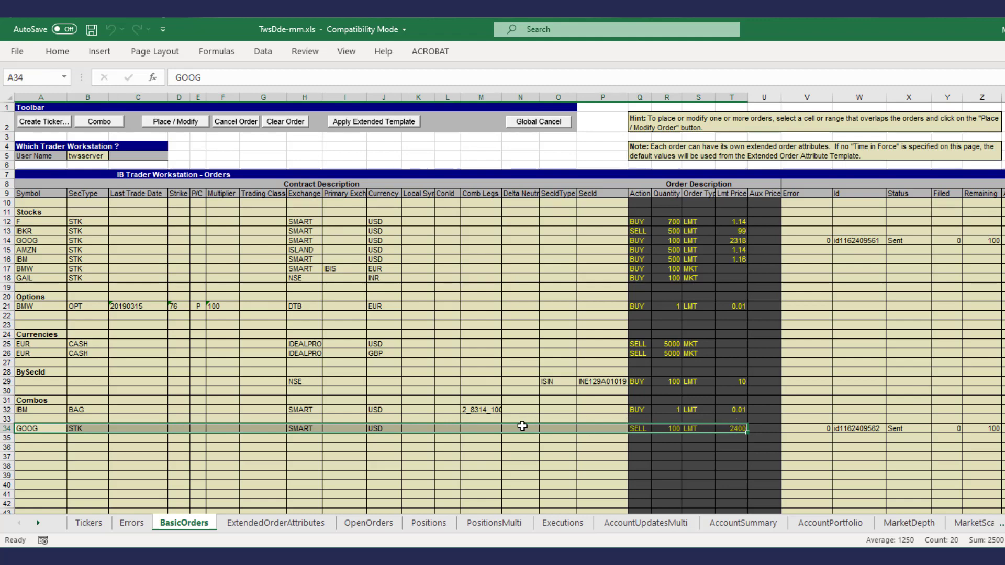
left_click_drag(523, 426, 715, 444)
left_click(734, 440)
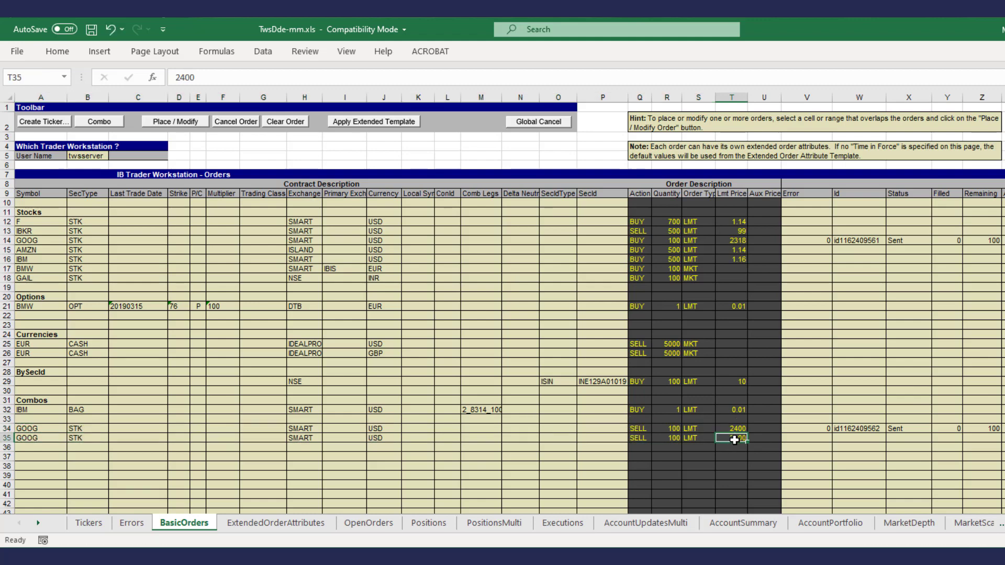
key("Delete")
Step: Make row 35 a STP order with a 2200 aux (stop) price
left_click(767, 440)
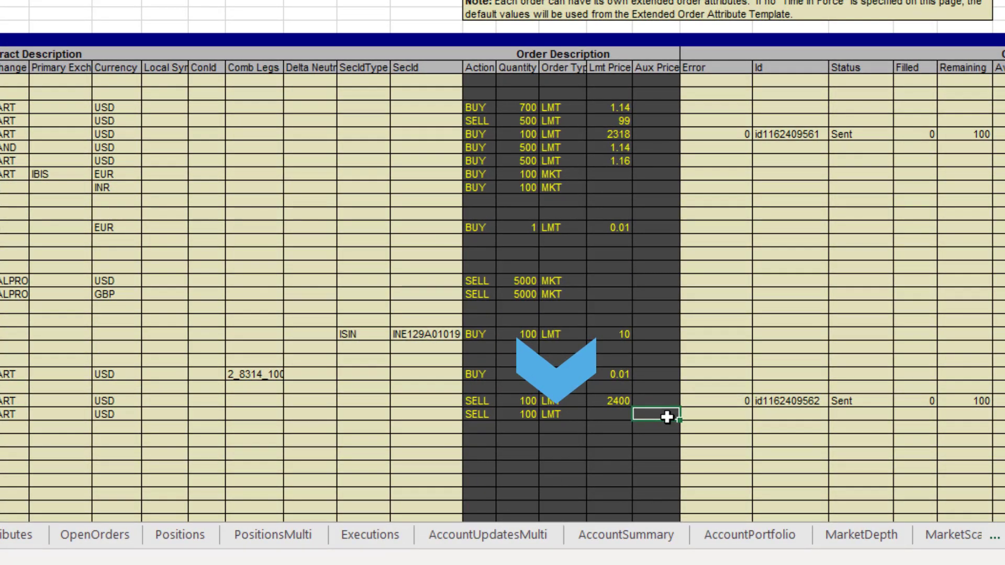
type("2200")
left_click(561, 415)
type("ST")
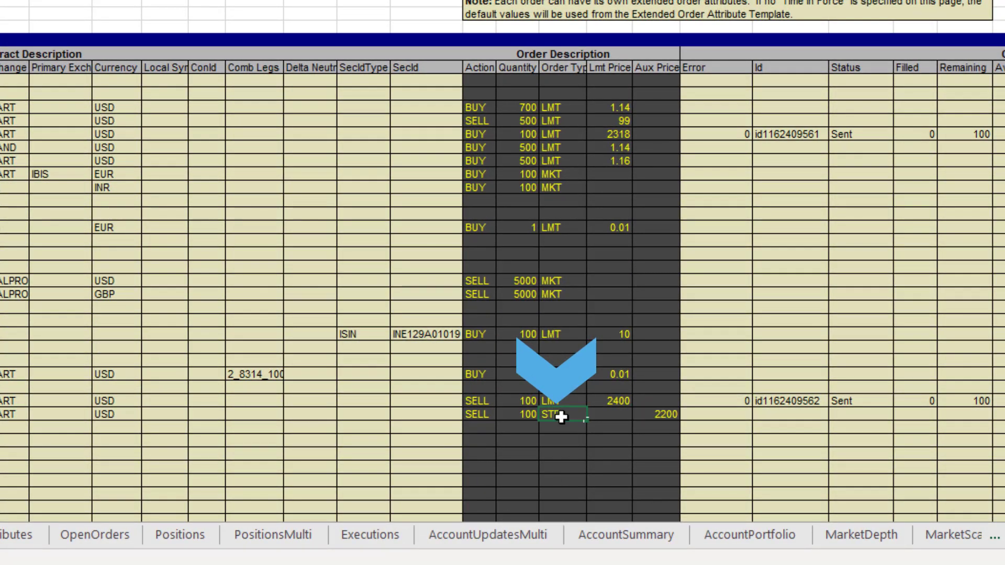
type("P")
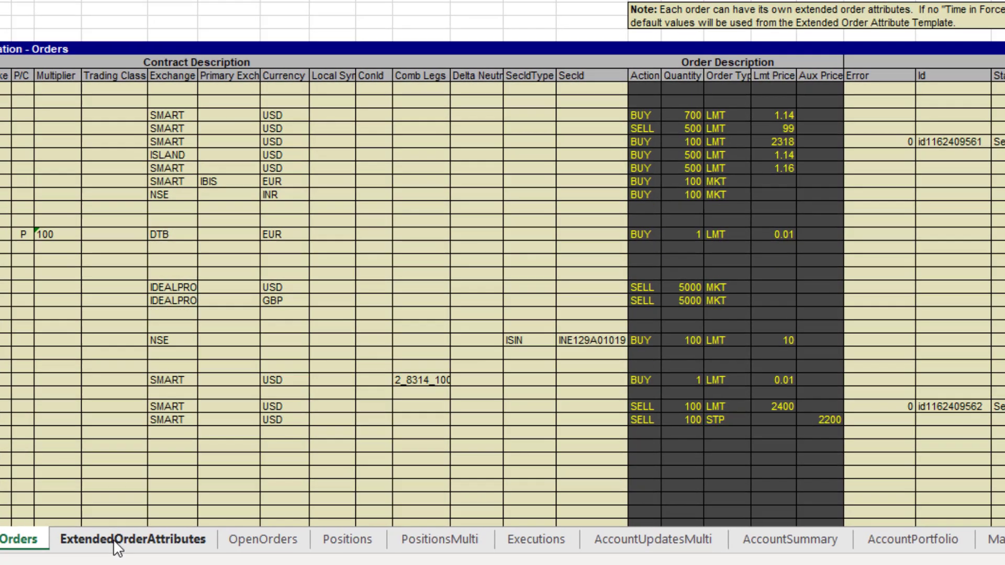
Step: Change the Transmit value in D73 of ExtendedOrderAttributes to 1
left_click(18, 535)
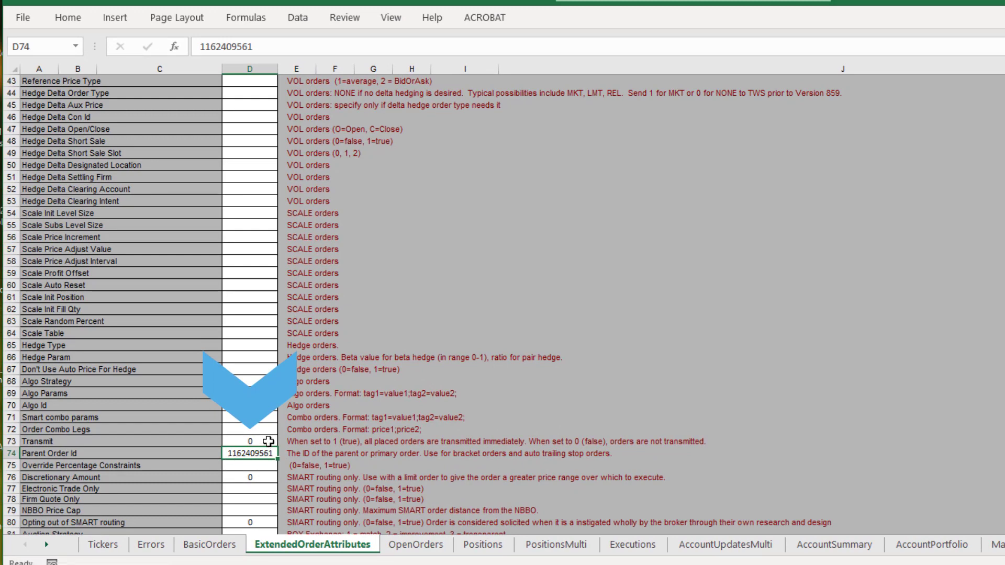
left_click(268, 442)
type("1")
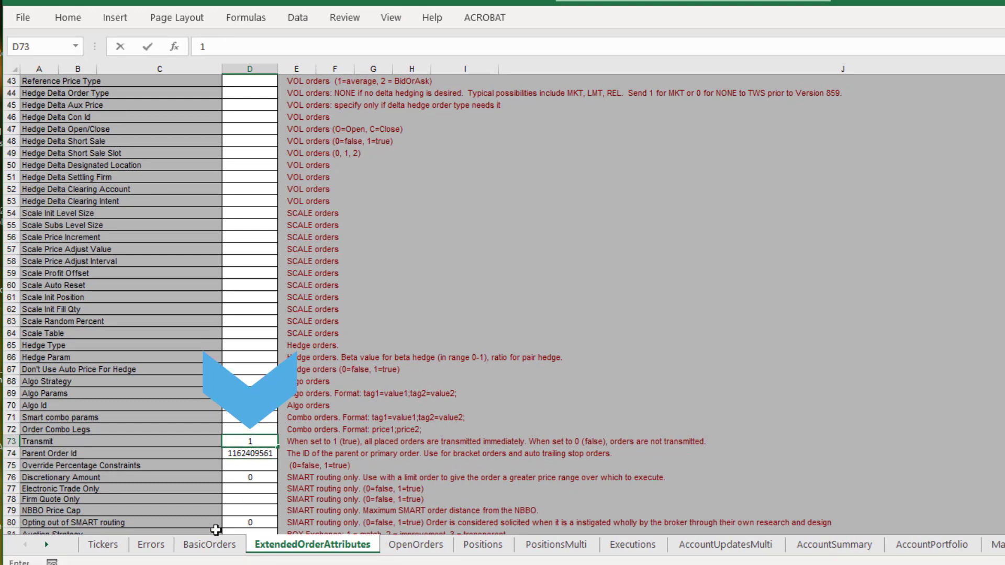
left_click(215, 547)
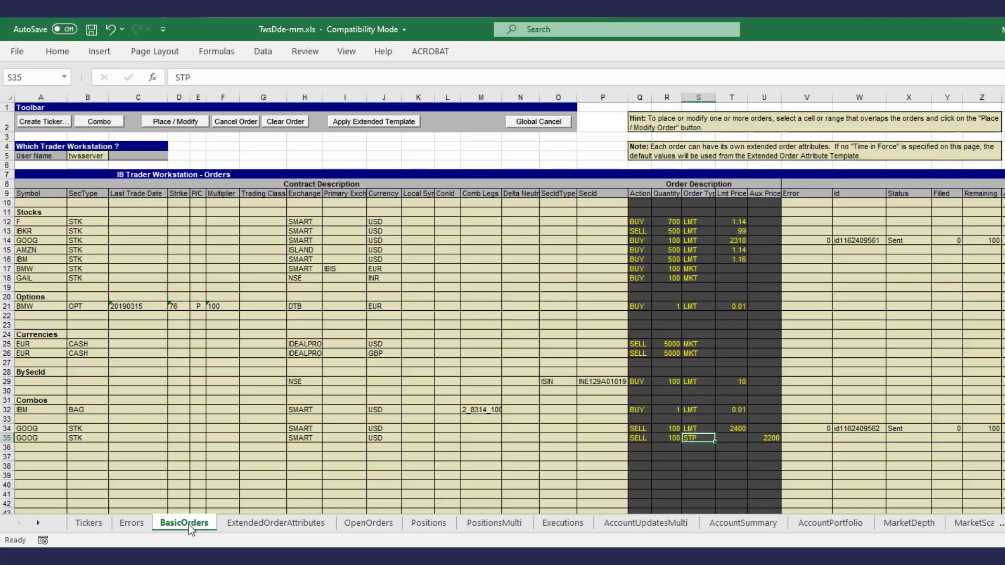
Step: Apply the extended template to the GOOG 2200 stop-loss order in row 35 and send it to TWS
left_click(7, 439)
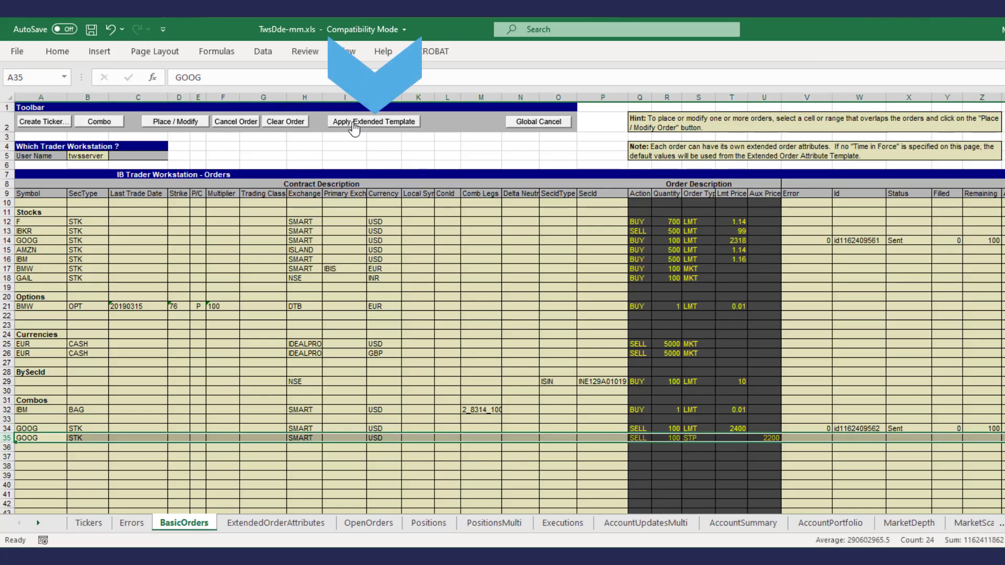
left_click(354, 129)
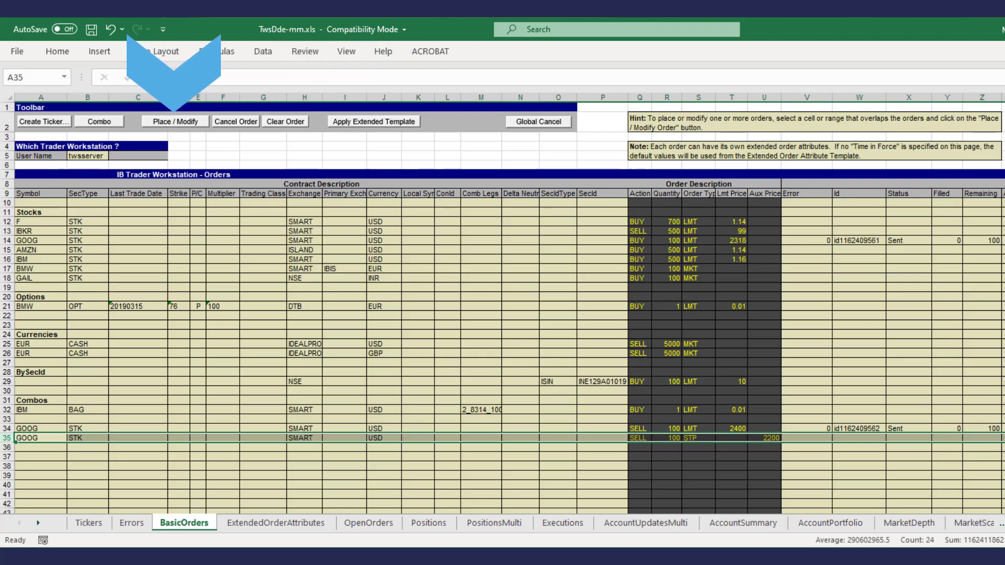
left_click(188, 126)
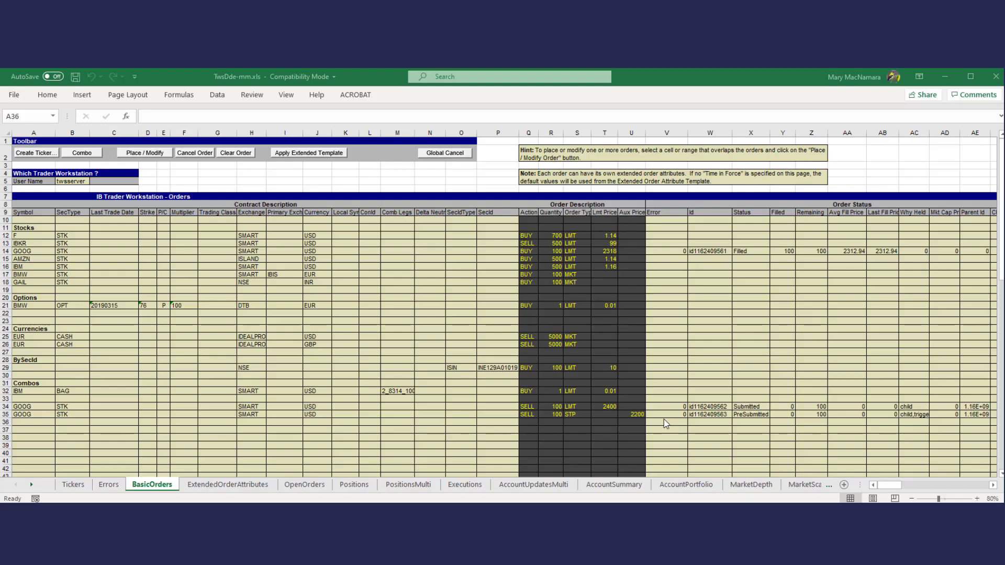
Step: Scroll right to the Extended Order Attributes and select the Transmit and Parent Order Id columns CV:CW
scroll(664, 419, "right", 2)
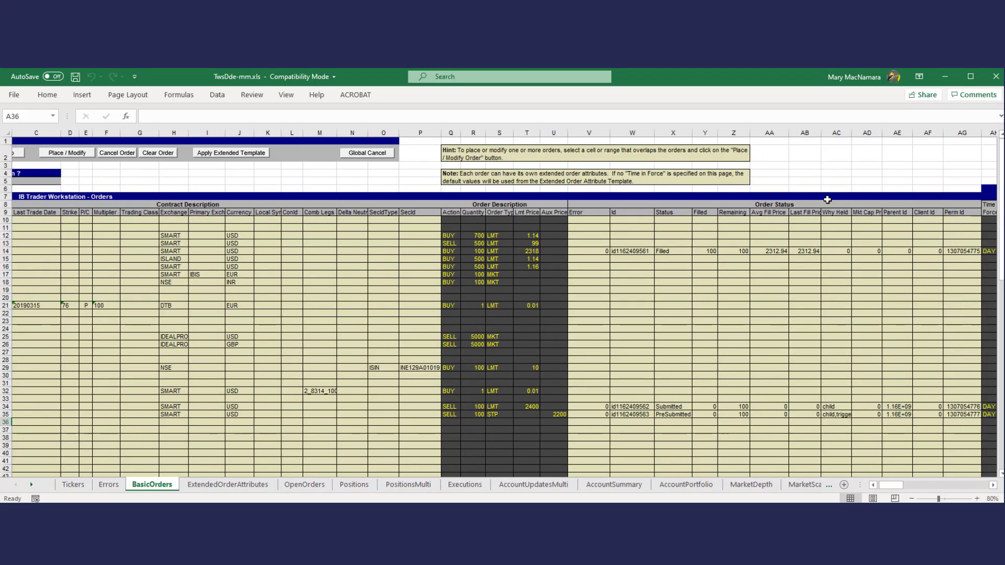
left_click_drag(902, 486, 954, 497)
left_click_drag(777, 133, 806, 142)
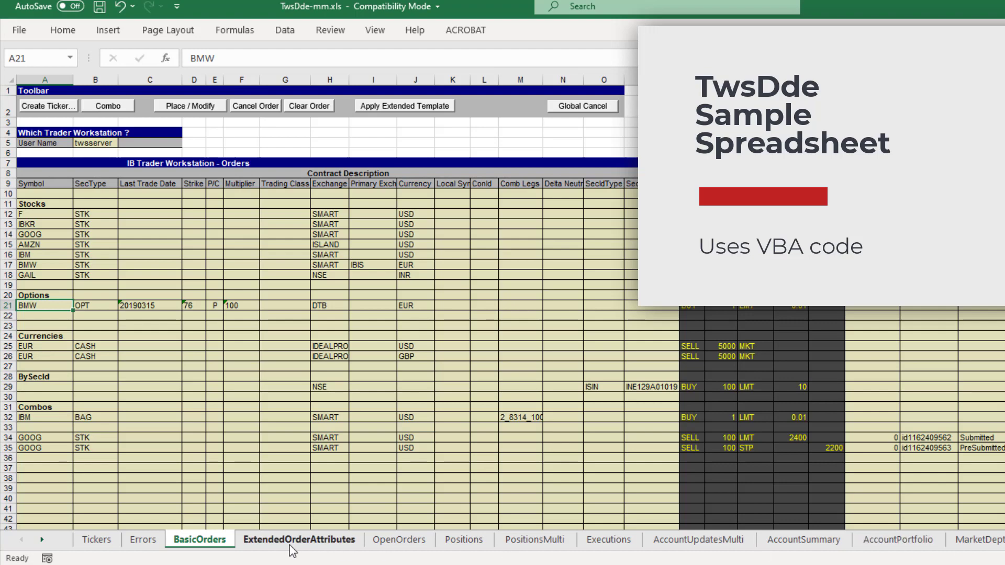
Step: Go through the OpenOrders, Positions and MarketScanner sheets, ending on HistoricalData
left_click(399, 540)
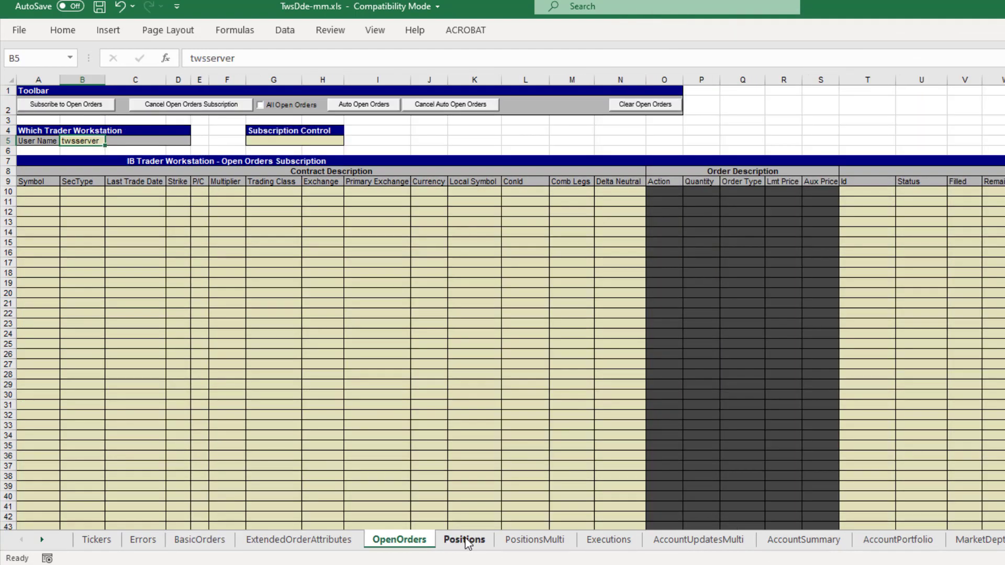
left_click(463, 541)
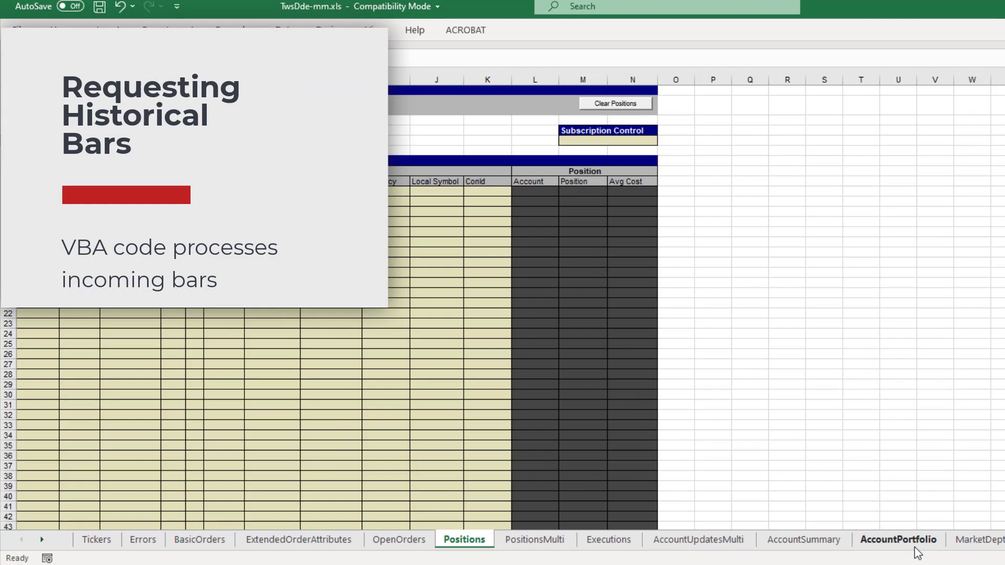
left_click(992, 540)
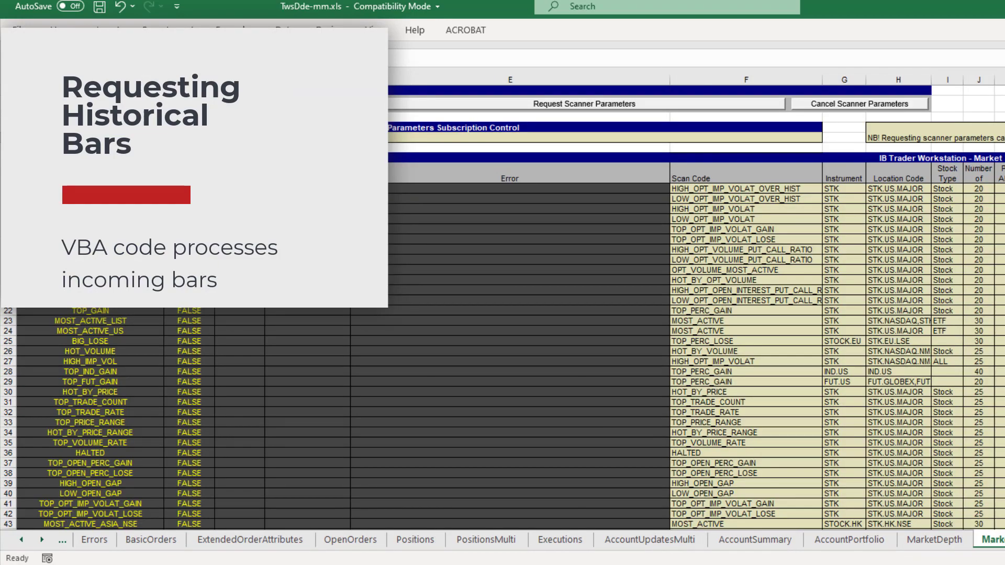
left_click(963, 541)
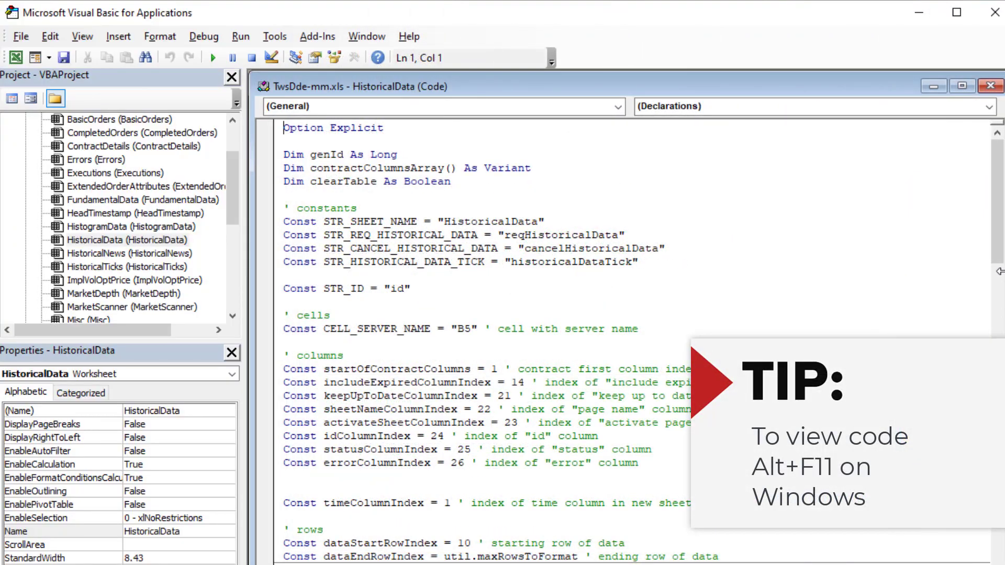
Step: Scroll the HistoricalData module to its column-index declarations and dataStartRowIndex = 10
mouse_move(1001, 258)
left_mouse_down()
mouse_move(1002, 293)
mouse_move(1000, 241)
left_mouse_up()
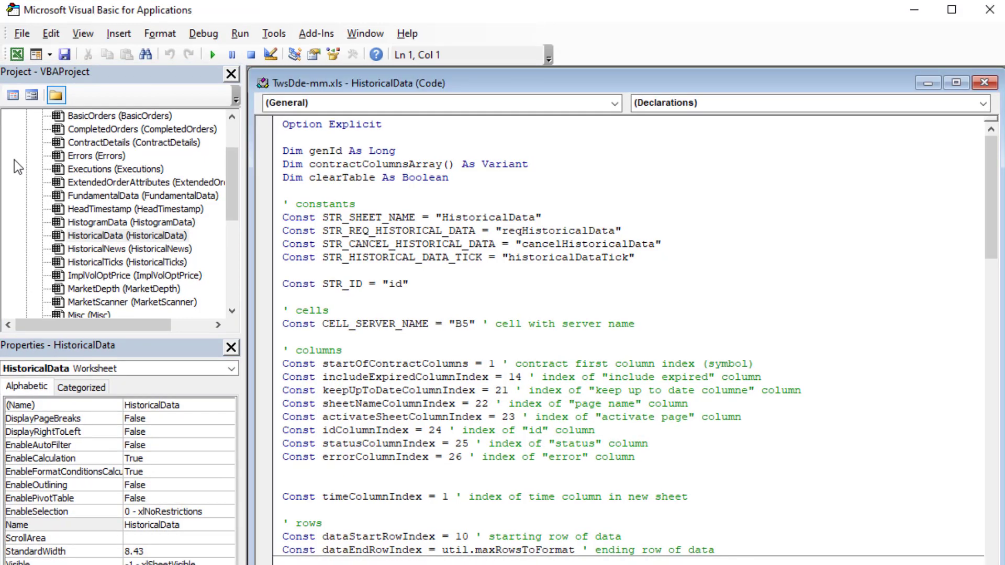
Step: View the BasicOrders code, then show the MarketScanner code maximized and scroll the project tree
double_click(80, 115)
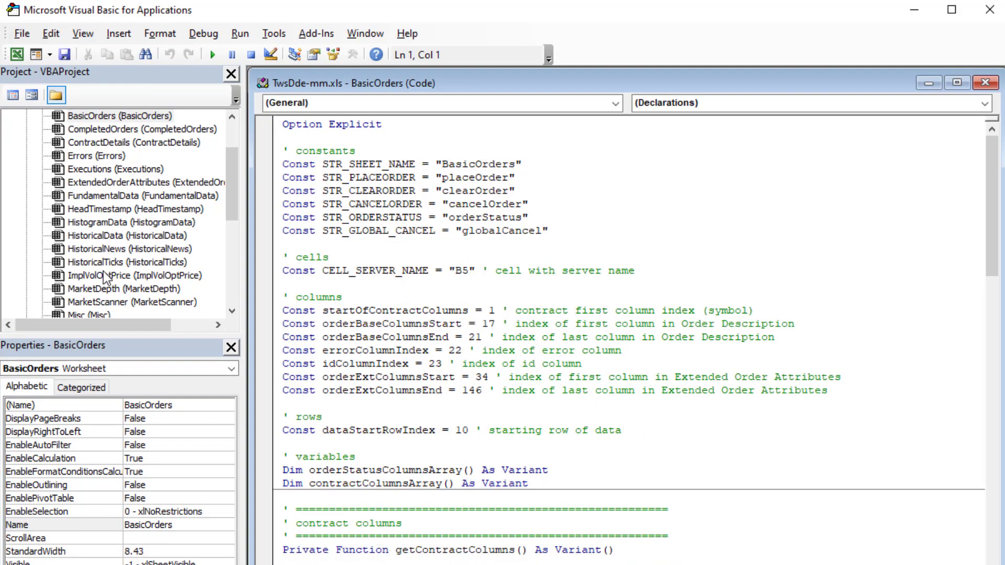
double_click(104, 302)
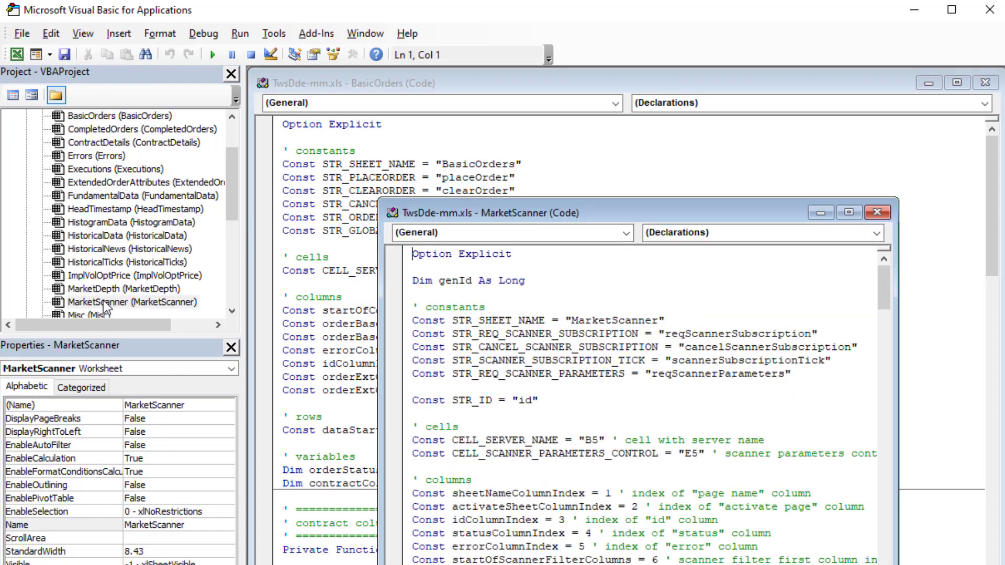
double_click(393, 211)
left_click(233, 193)
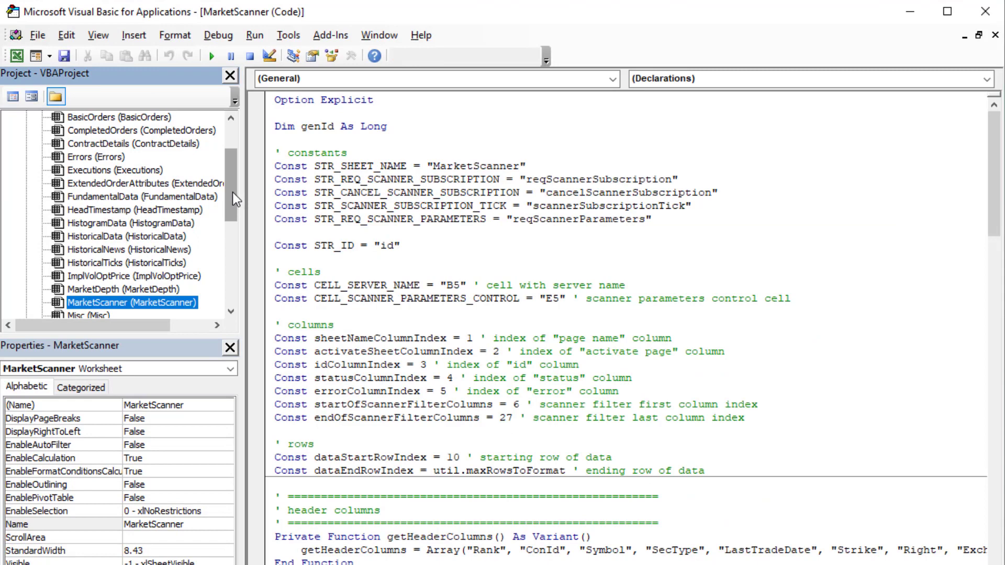
left_click_drag(233, 193, 230, 319)
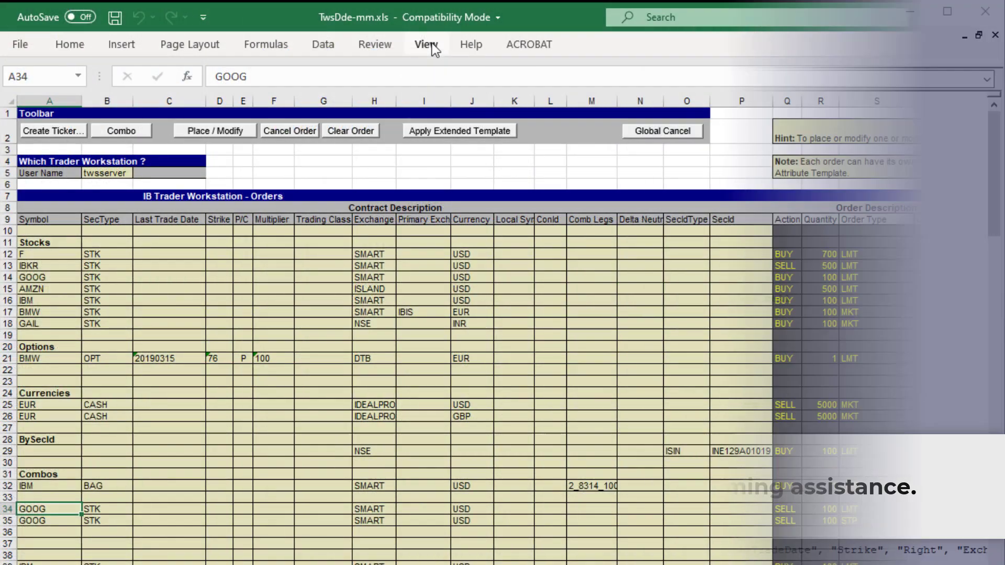
Step: Open the View Macros list and select HistoricalData.requestHistoricalData
left_click(432, 43)
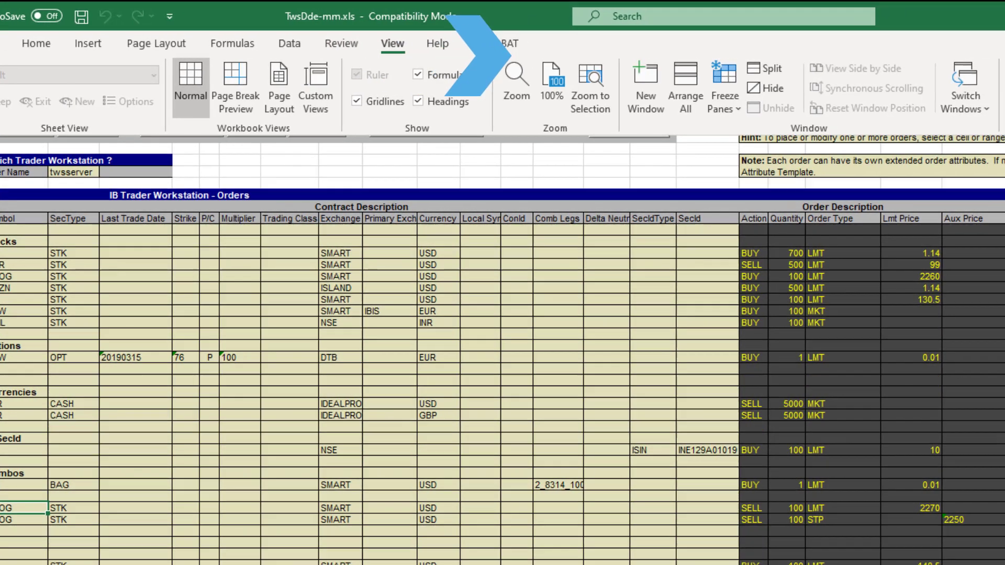
left_click(907, 95)
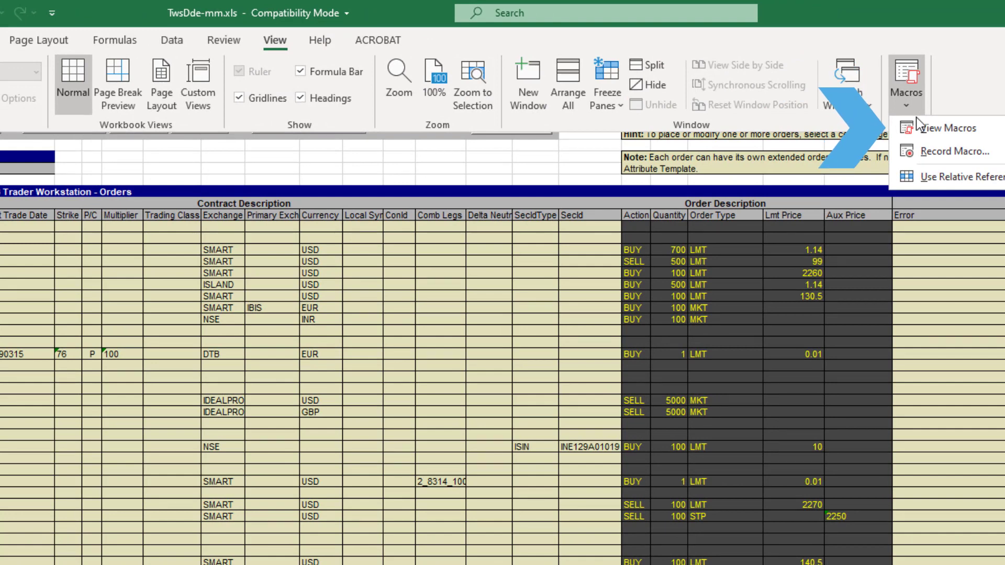
left_click(921, 128)
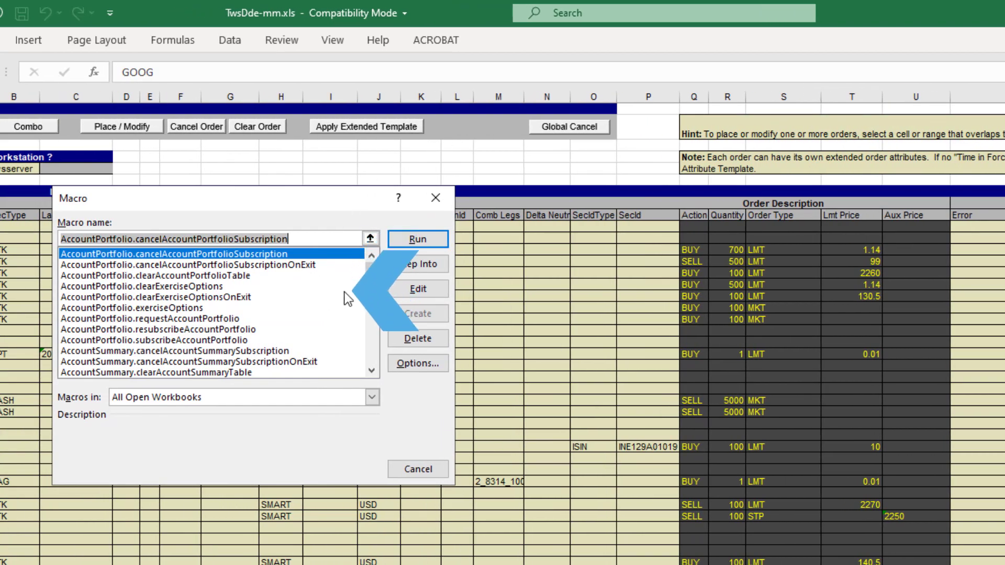
left_click_drag(374, 274, 374, 305)
left_click(309, 371)
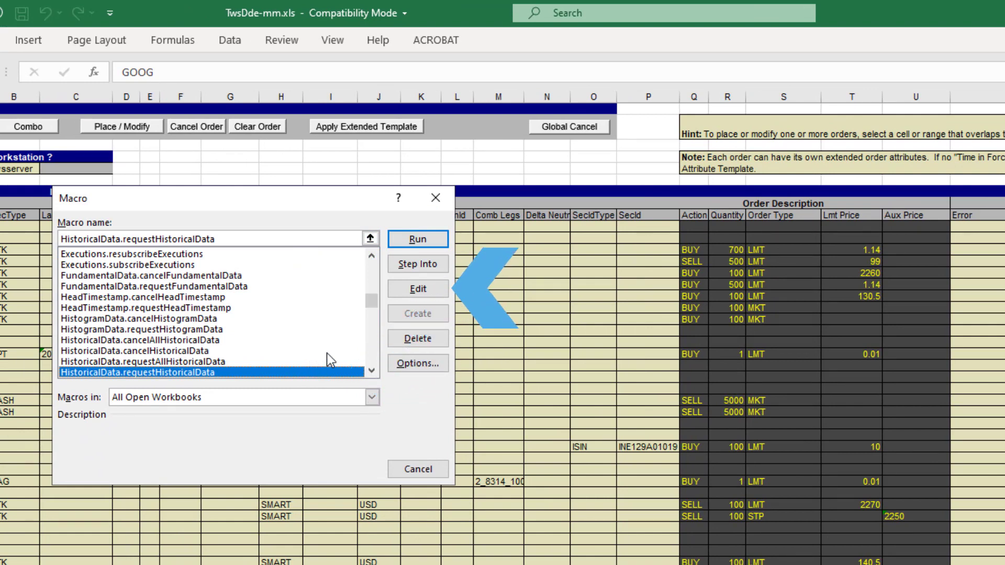
left_click(415, 288)
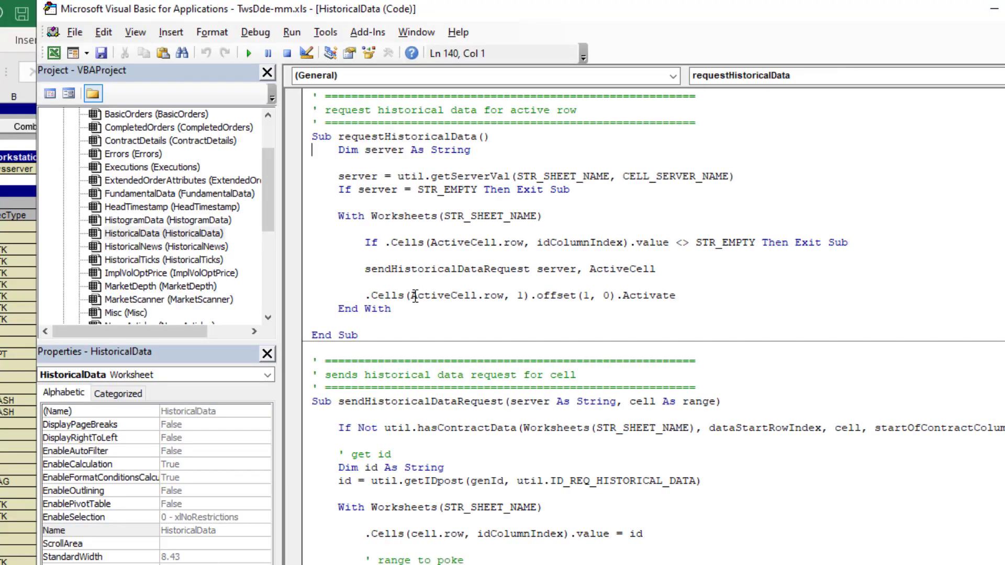